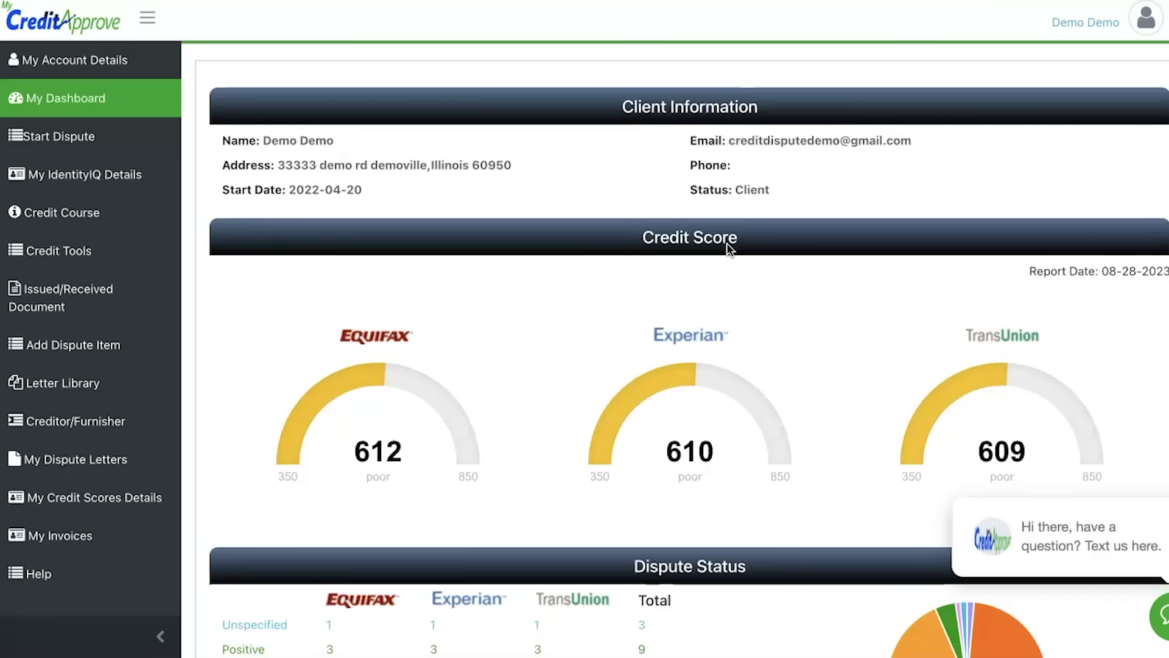
# Step: Open the Start Dispute page with the list of negative dispute items
pyautogui.click(579, 230)
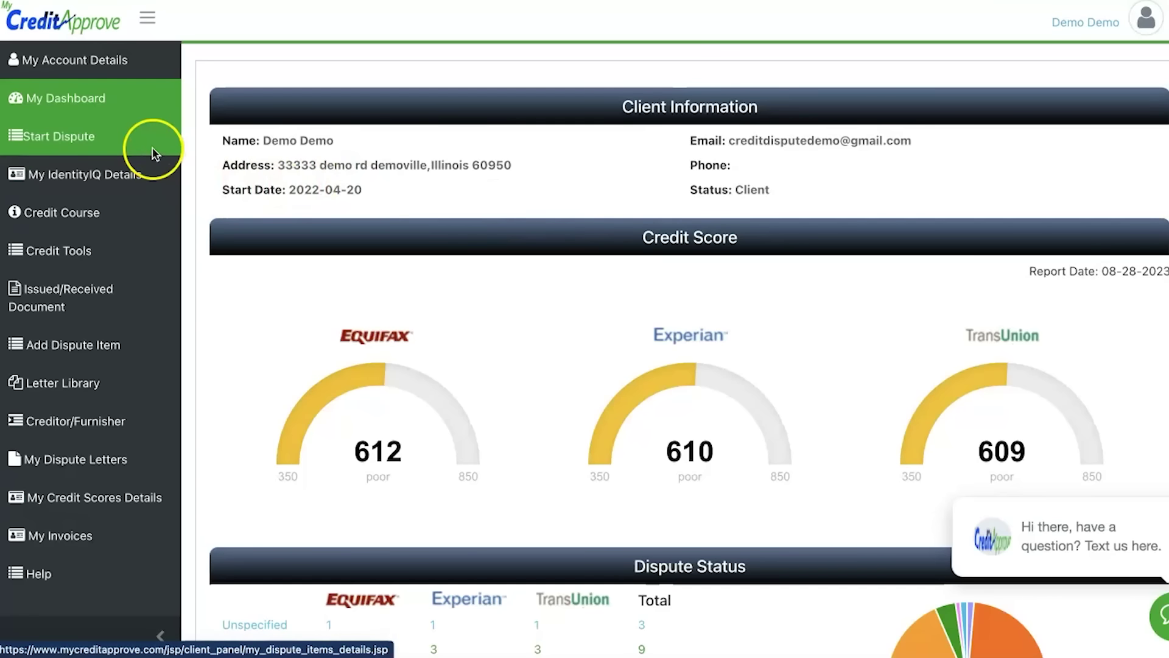
pyautogui.click(78, 143)
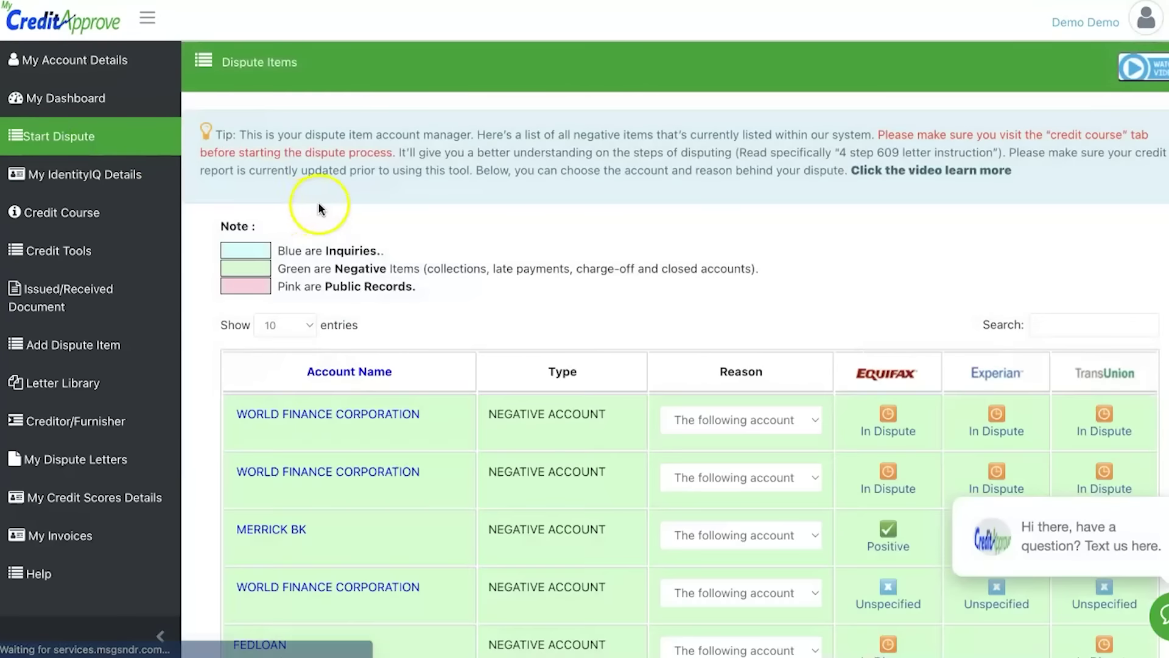
pyautogui.scroll(-1, 327, 210)
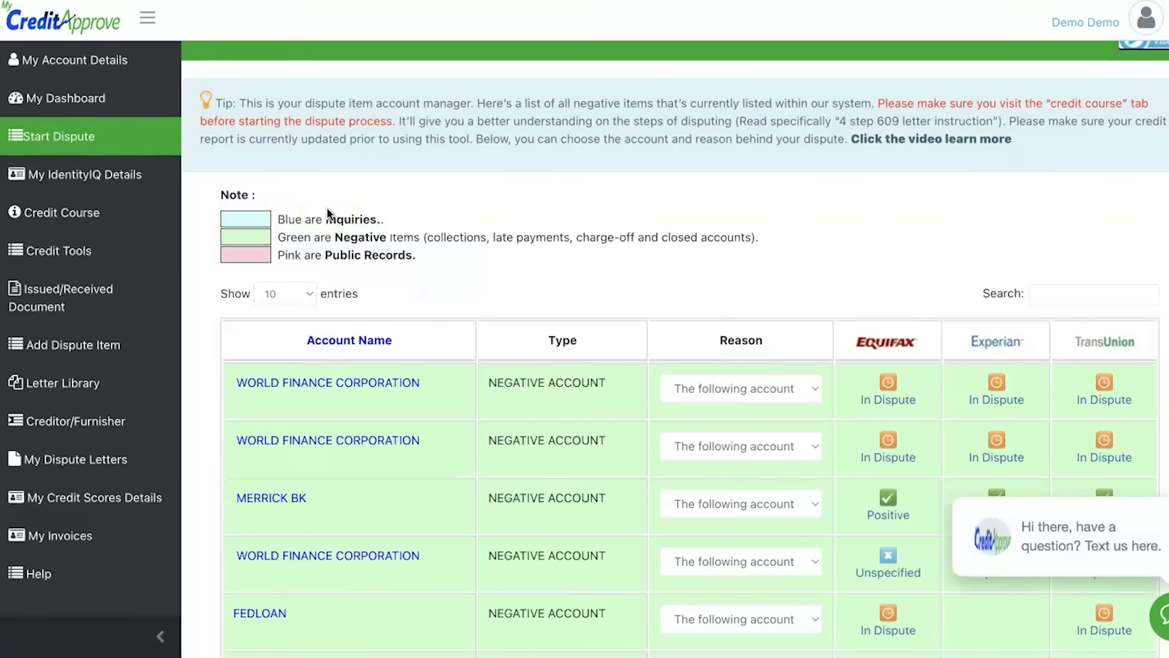
pyautogui.scroll(-1, 326, 210)
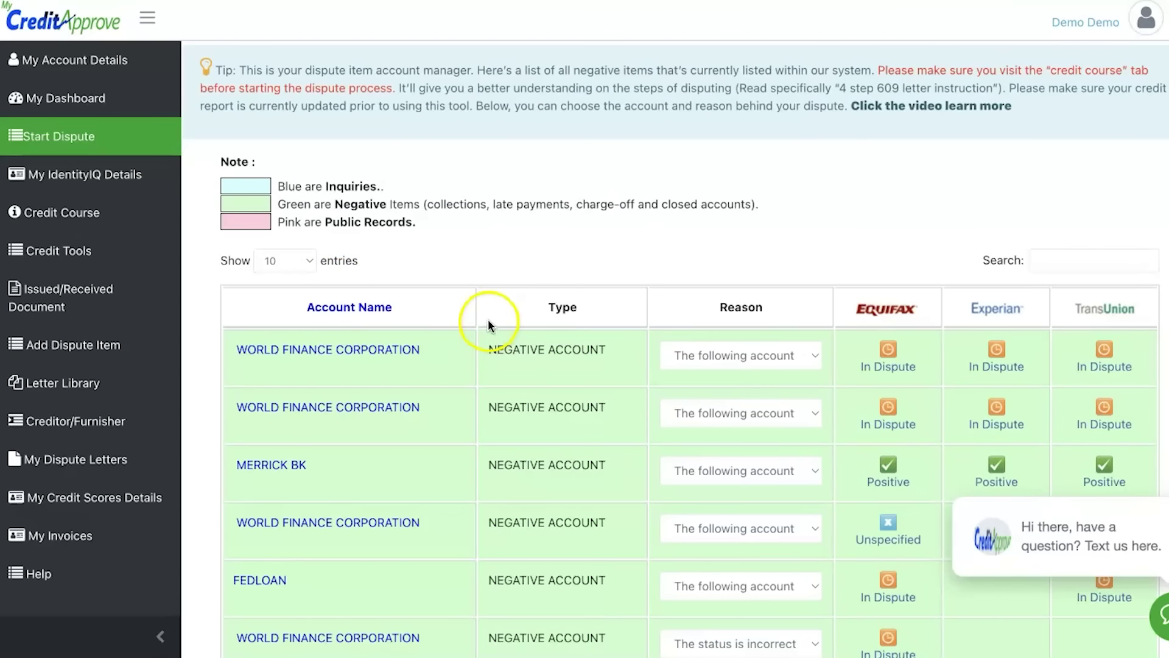
# Step: Expand the first World Finance Corporation account in the dispute list and show its additional account details
pyautogui.scroll(-2, 476, 350)
pyautogui.click(386, 284)
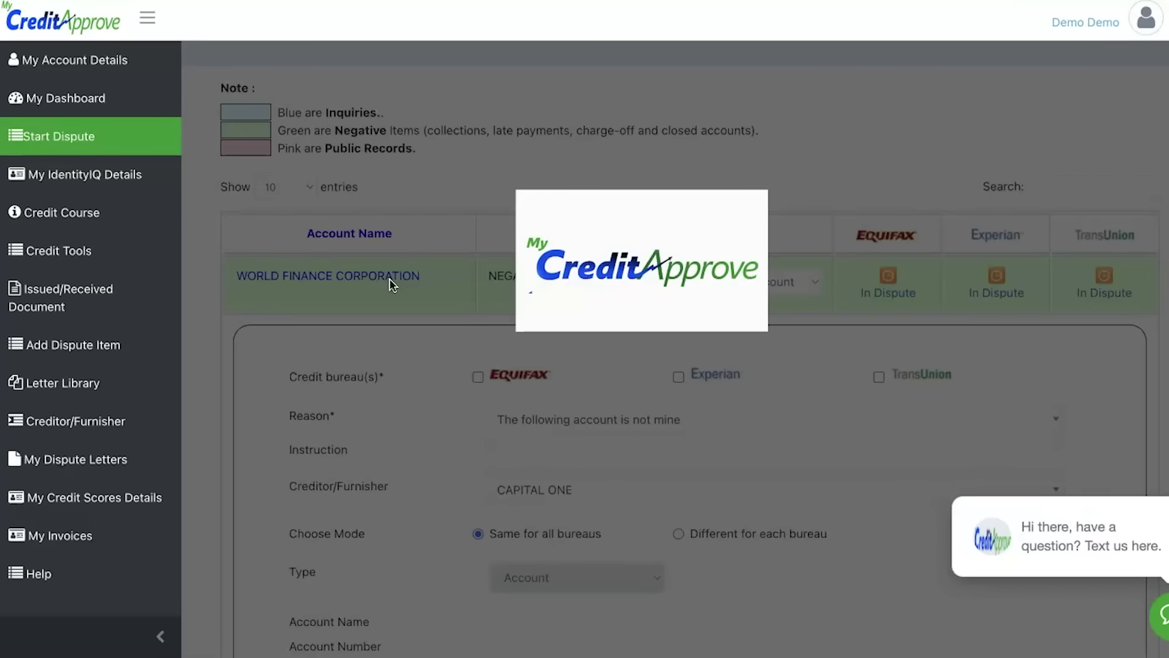
pyautogui.scroll(-5, 408, 396)
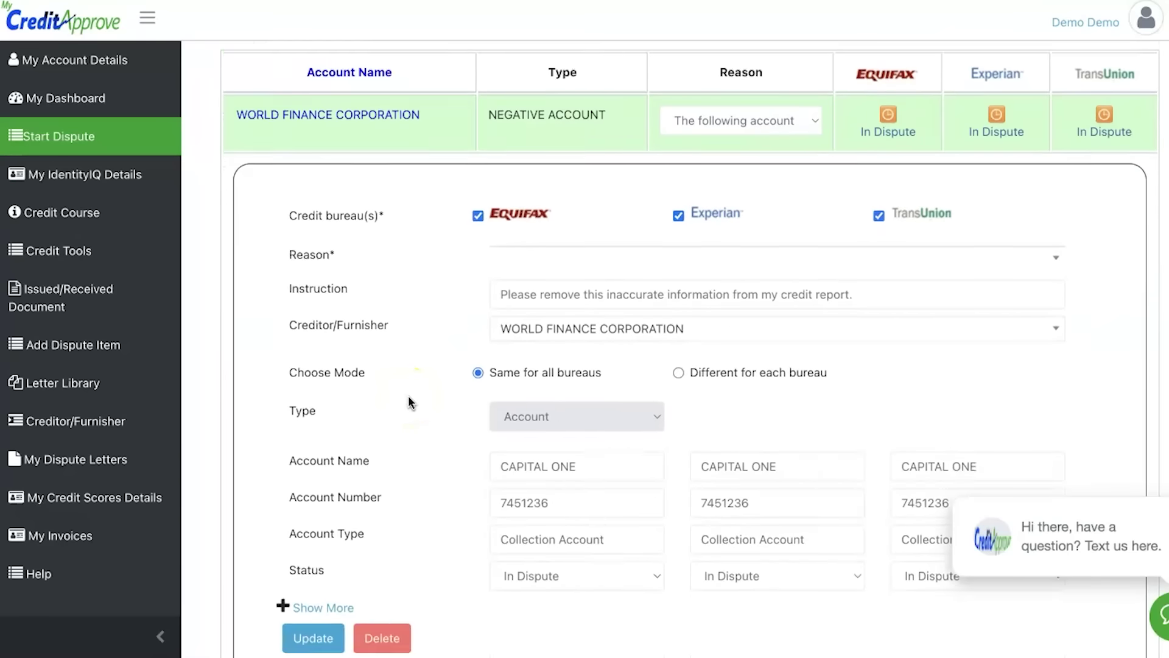
pyautogui.click(292, 550)
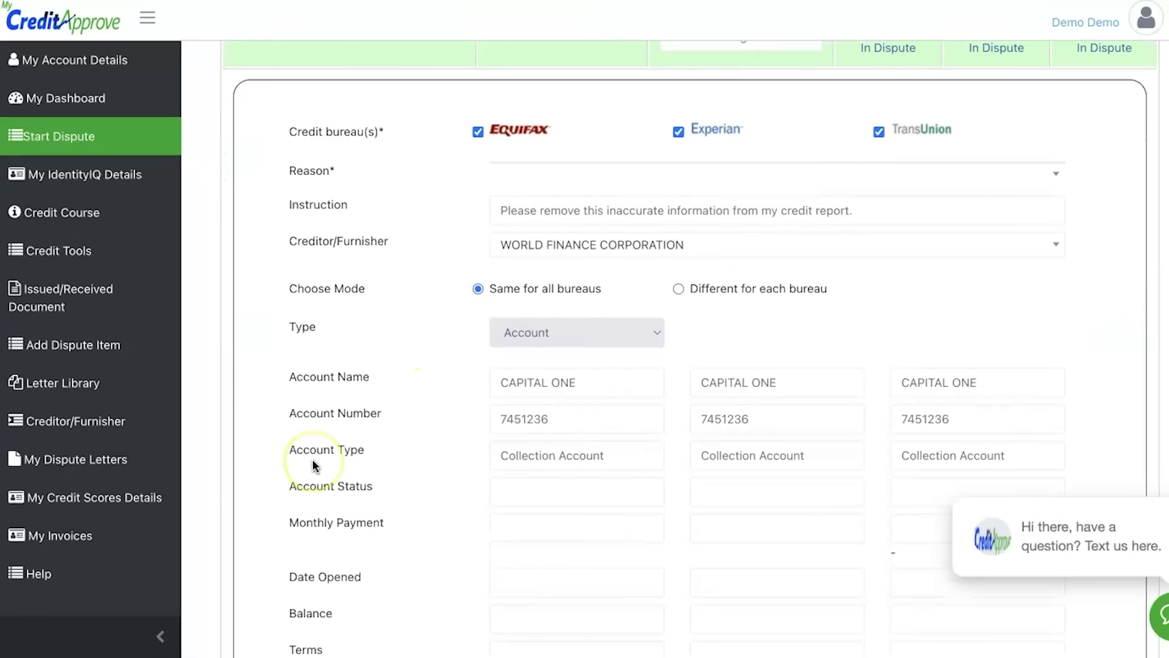
# Step: Review the available dispute reasons for the first World Finance Corporation account without changing the selected one
pyautogui.scroll(4, 312, 459)
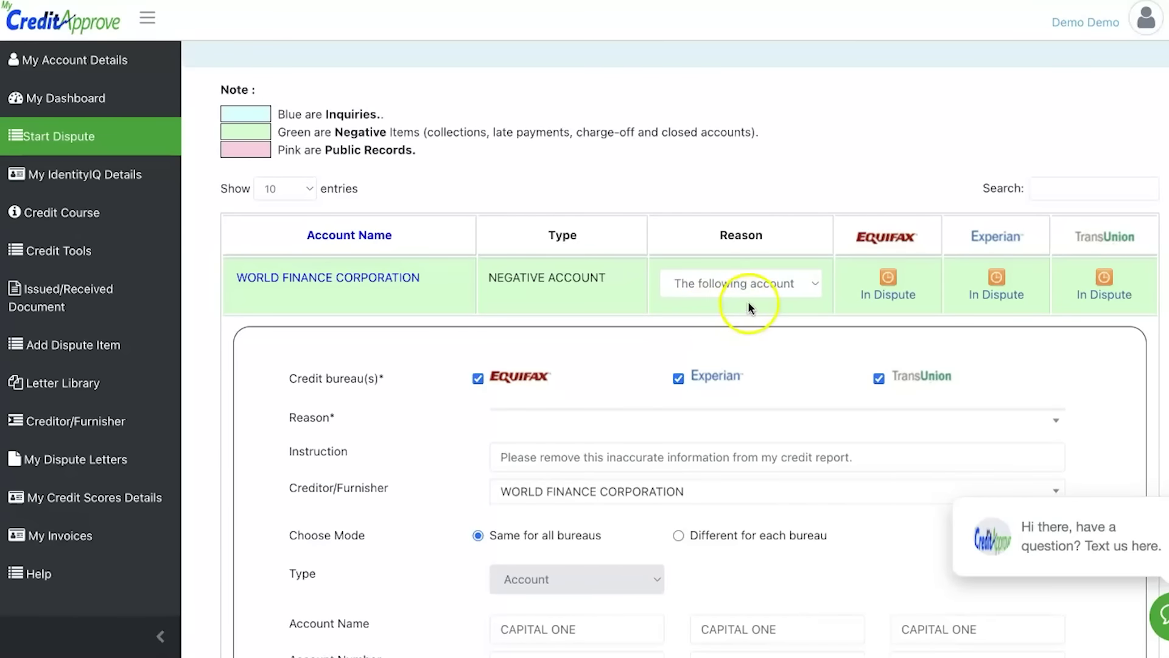
pyautogui.click(798, 274)
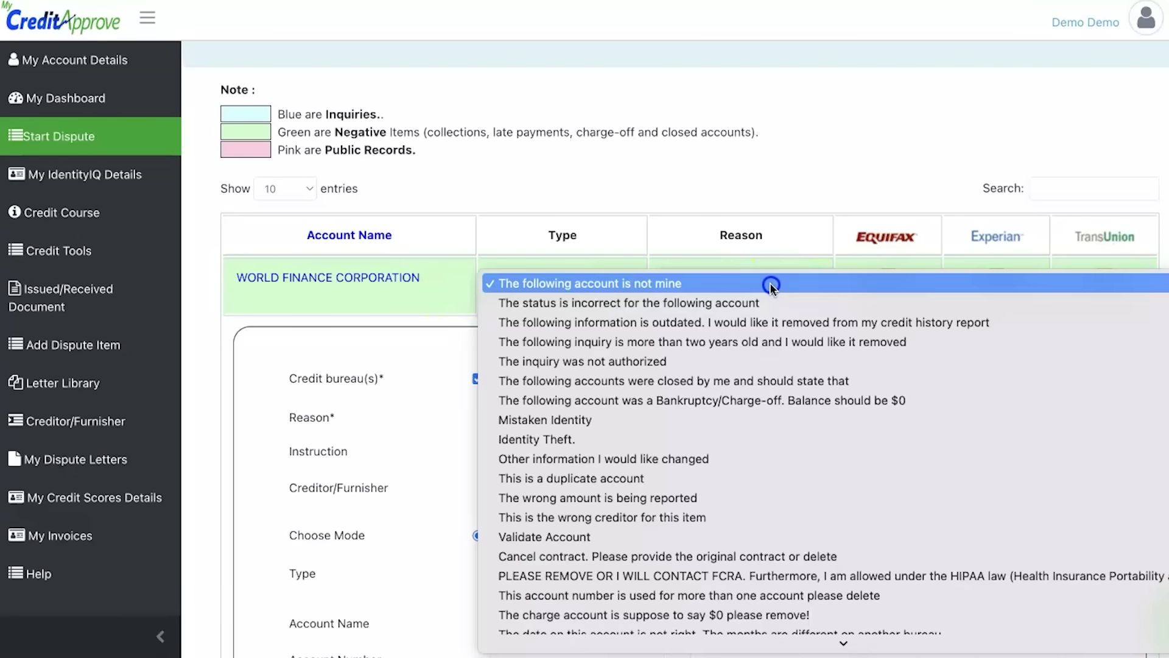
pyautogui.scroll(-3, 759, 344)
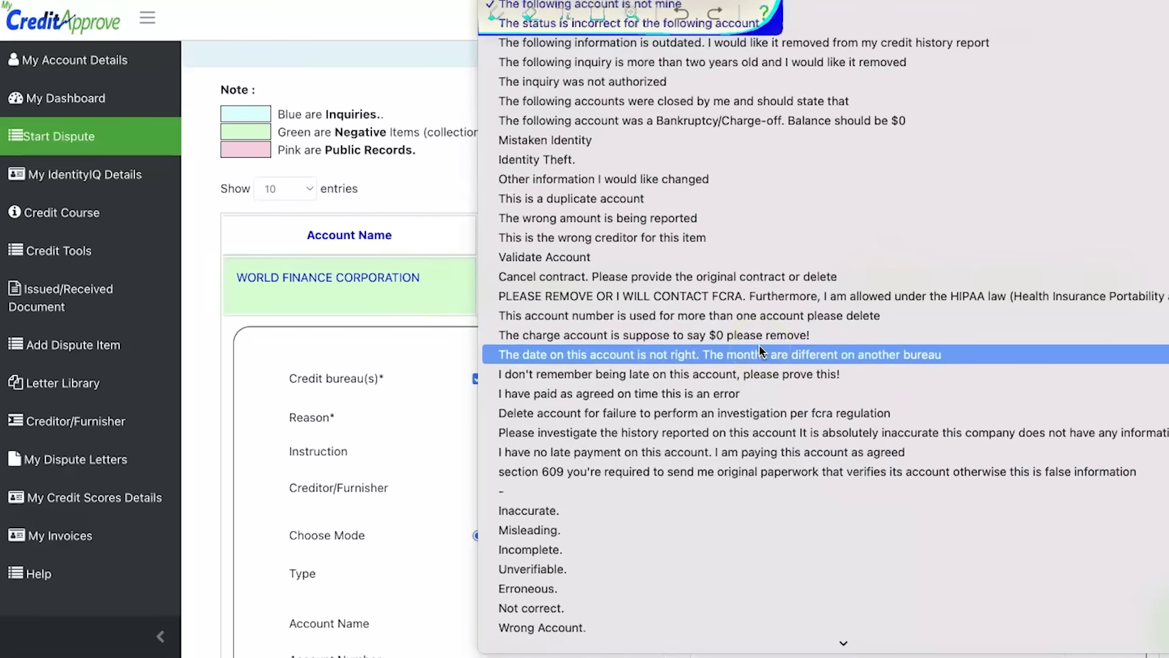
pyautogui.scroll(-3, 759, 345)
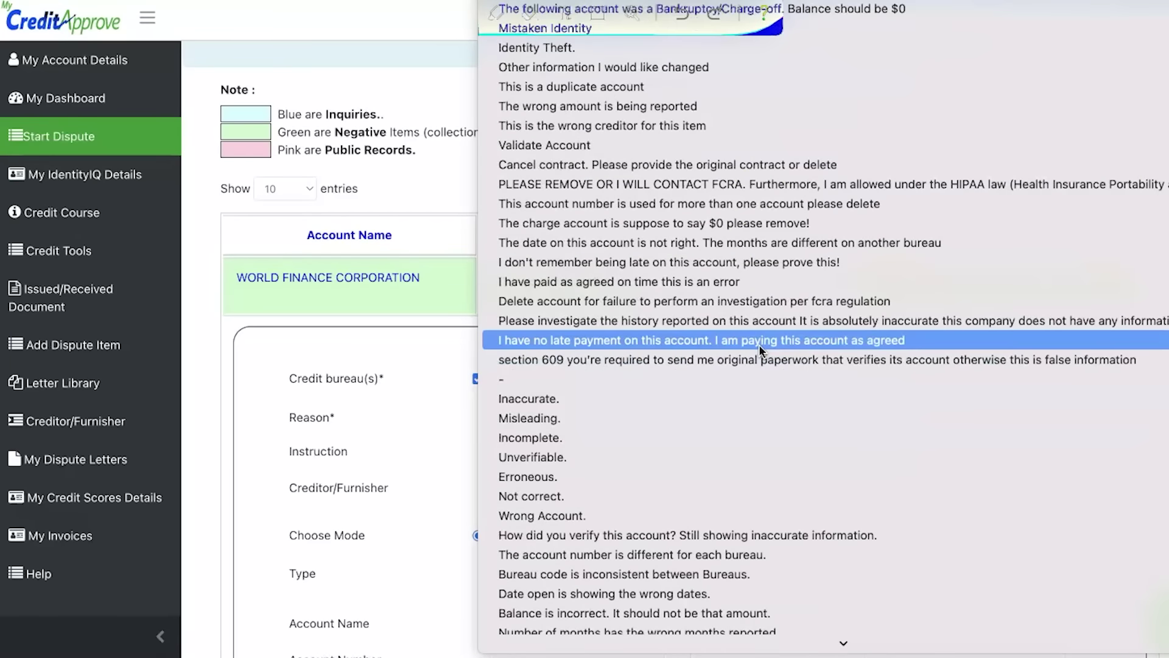
pyautogui.scroll(-4, 758, 345)
pyautogui.click(495, 302)
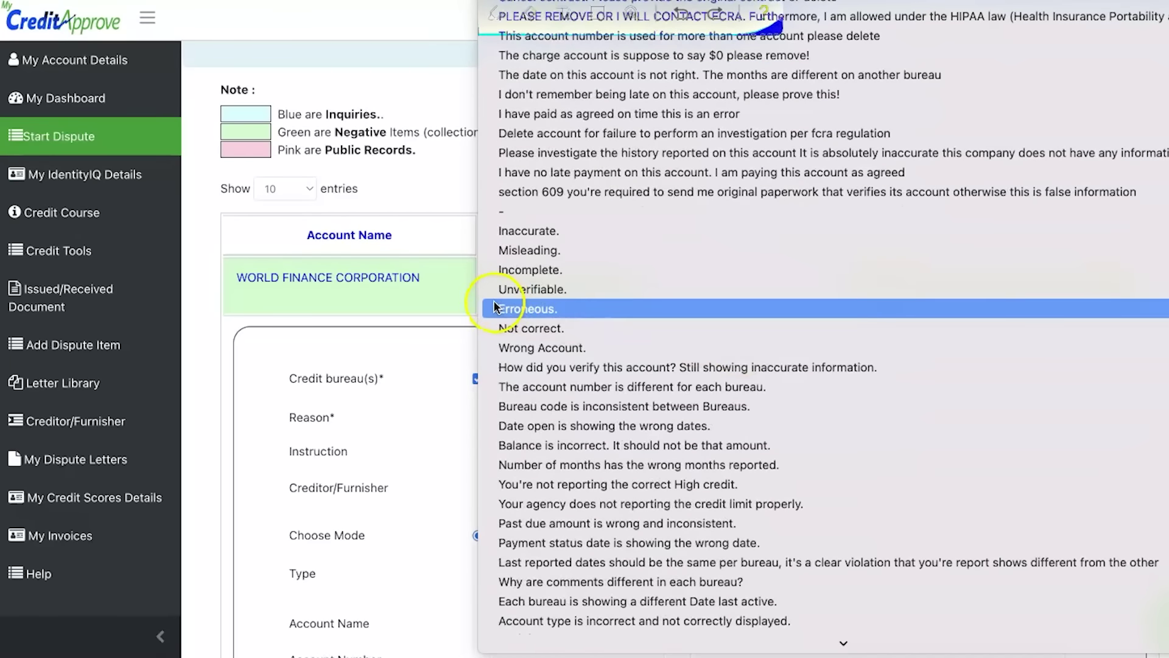
pyautogui.scroll(-2, 527, 301)
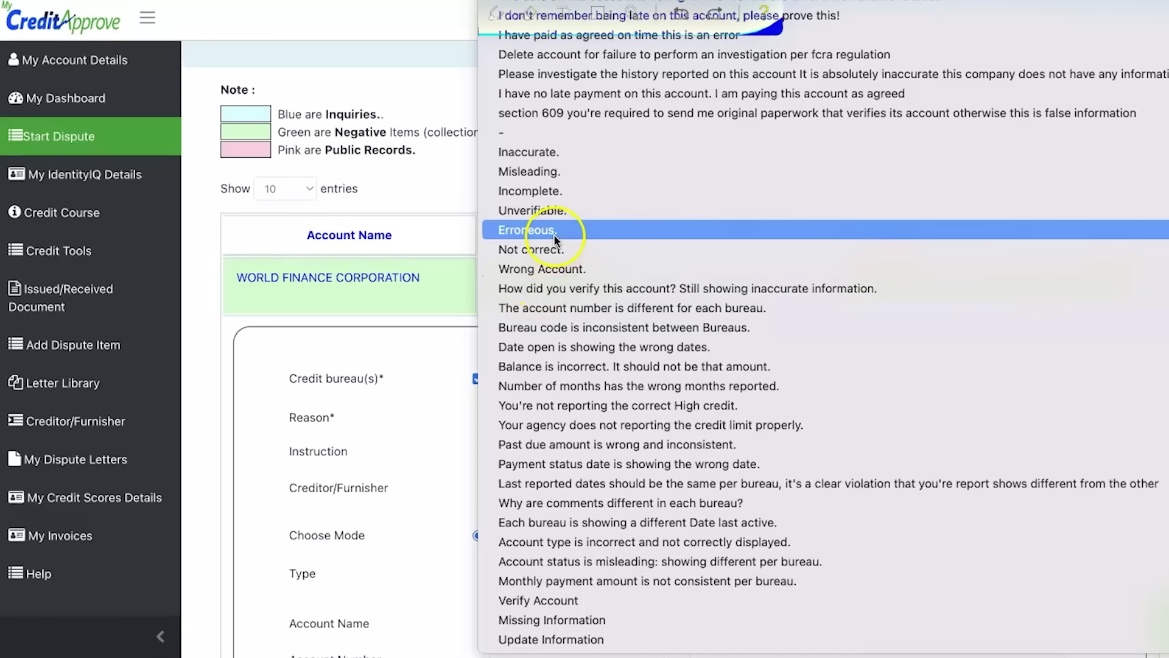
pyautogui.click(550, 212)
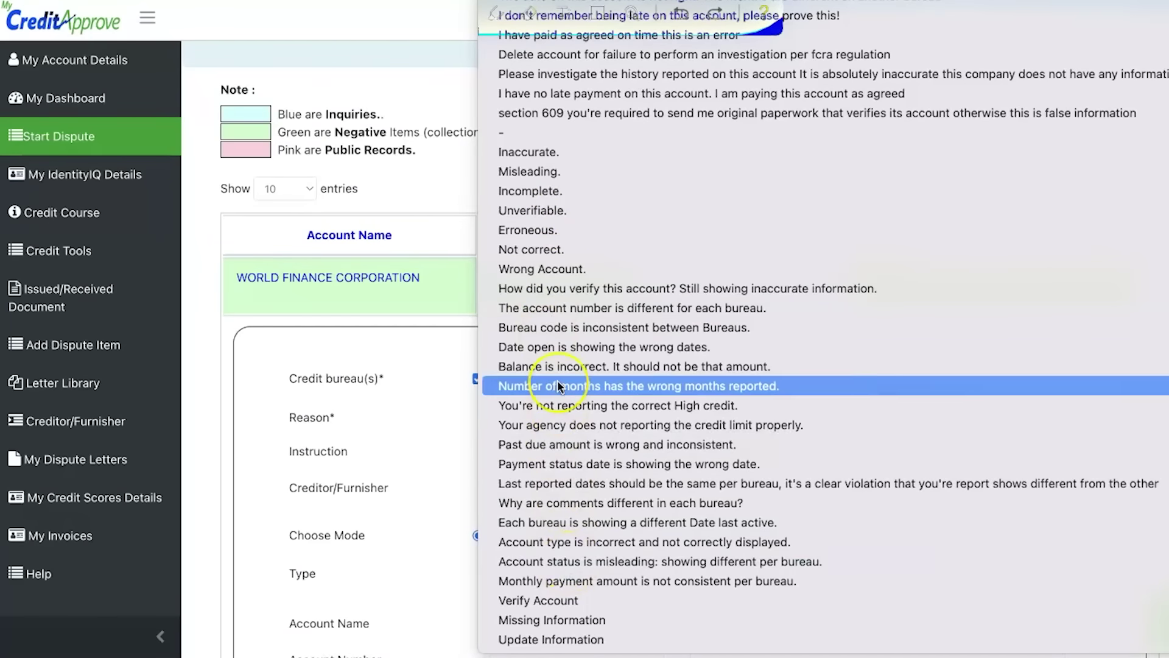
pyautogui.scroll(3, 557, 384)
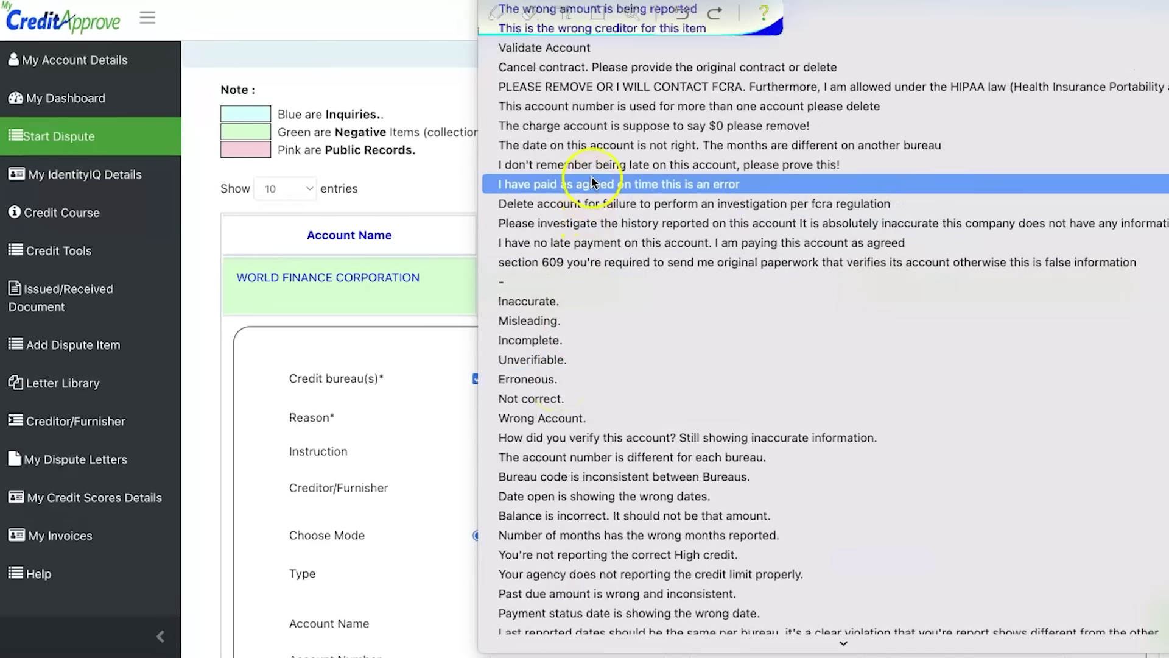
pyautogui.click(438, 191)
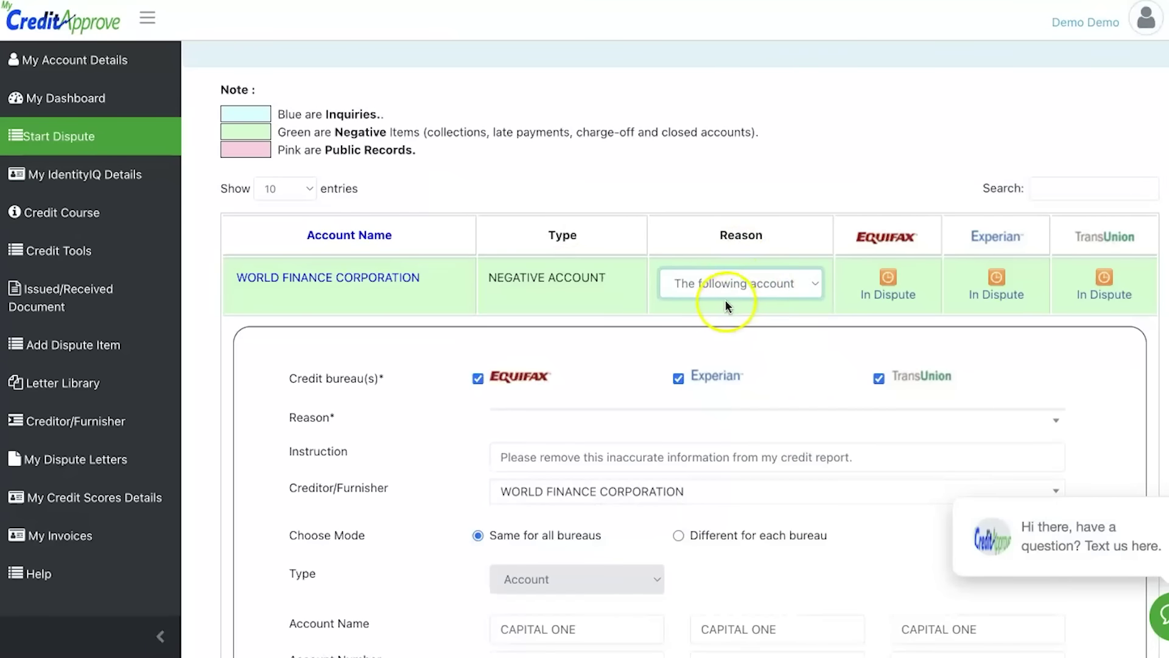
# Step: Start creating a dispute letter and choose the 4 Step Dispute Letters (Recommend) option
pyautogui.scroll(-15, 725, 299)
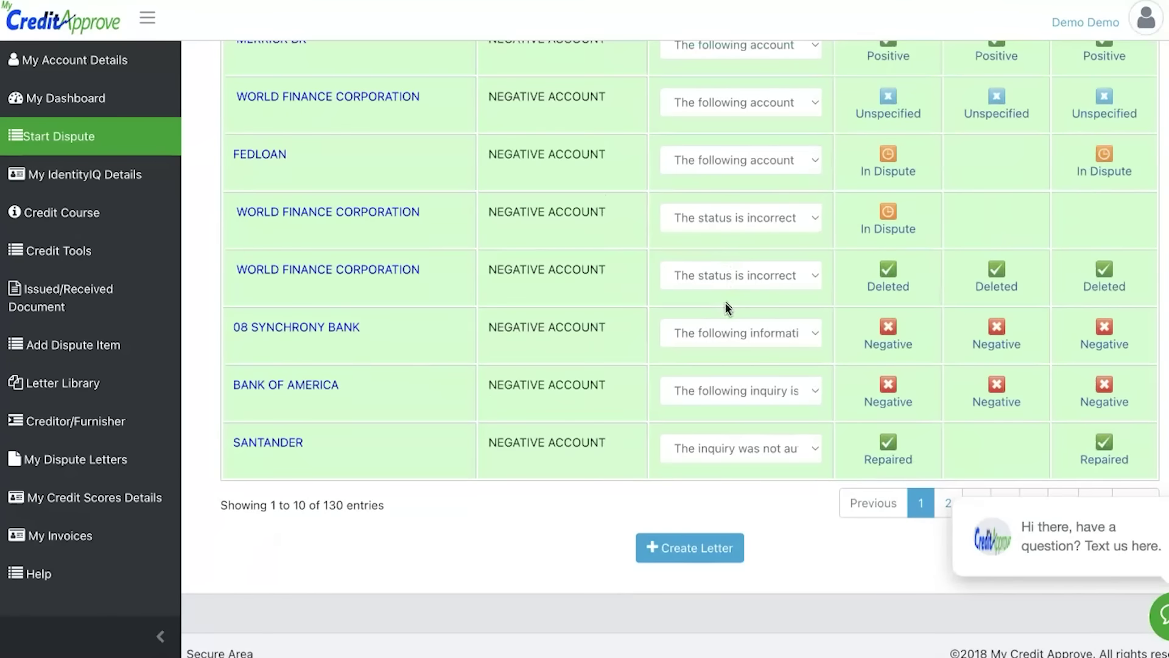
pyautogui.click(718, 542)
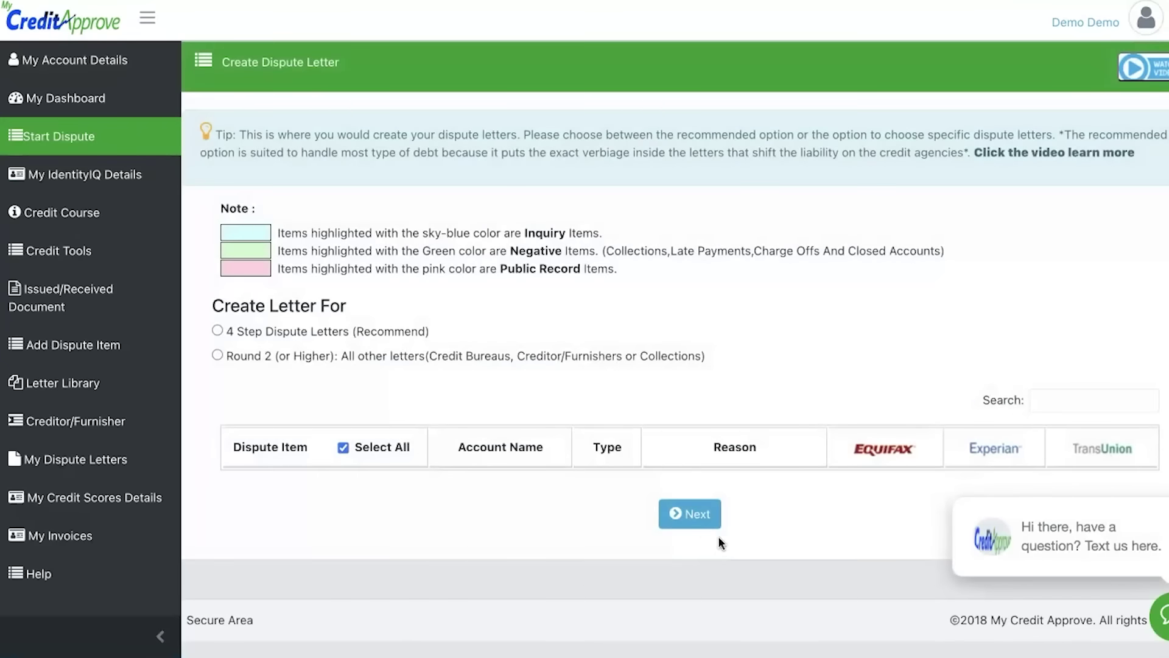
pyautogui.click(471, 332)
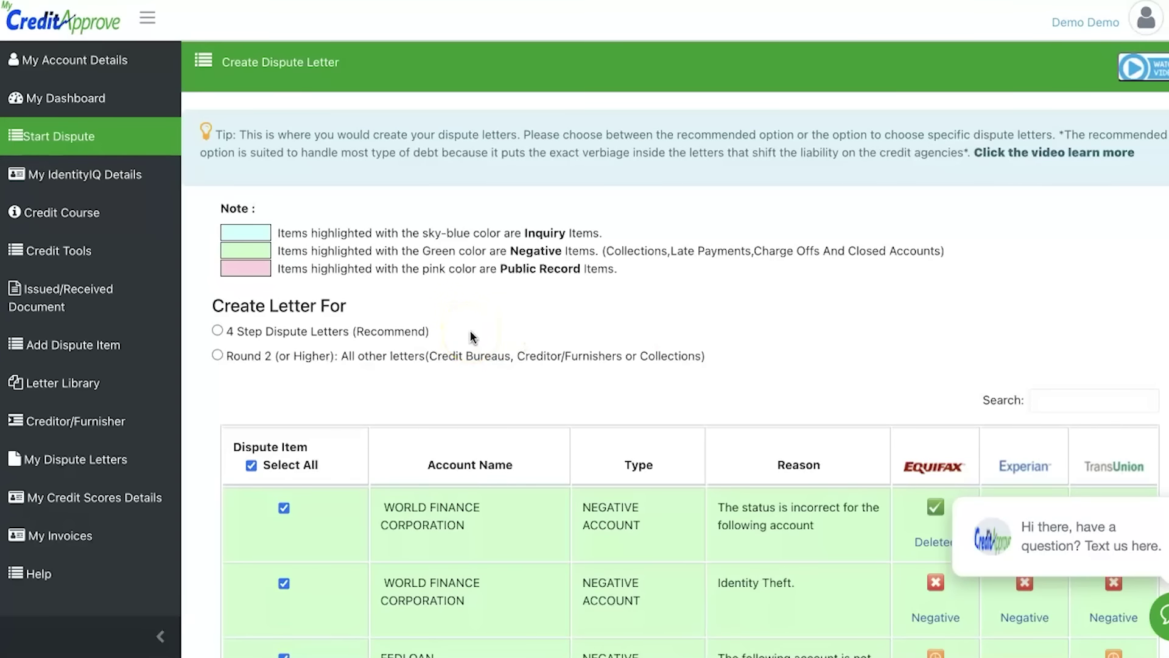
pyautogui.click(432, 332)
pyautogui.click(407, 331)
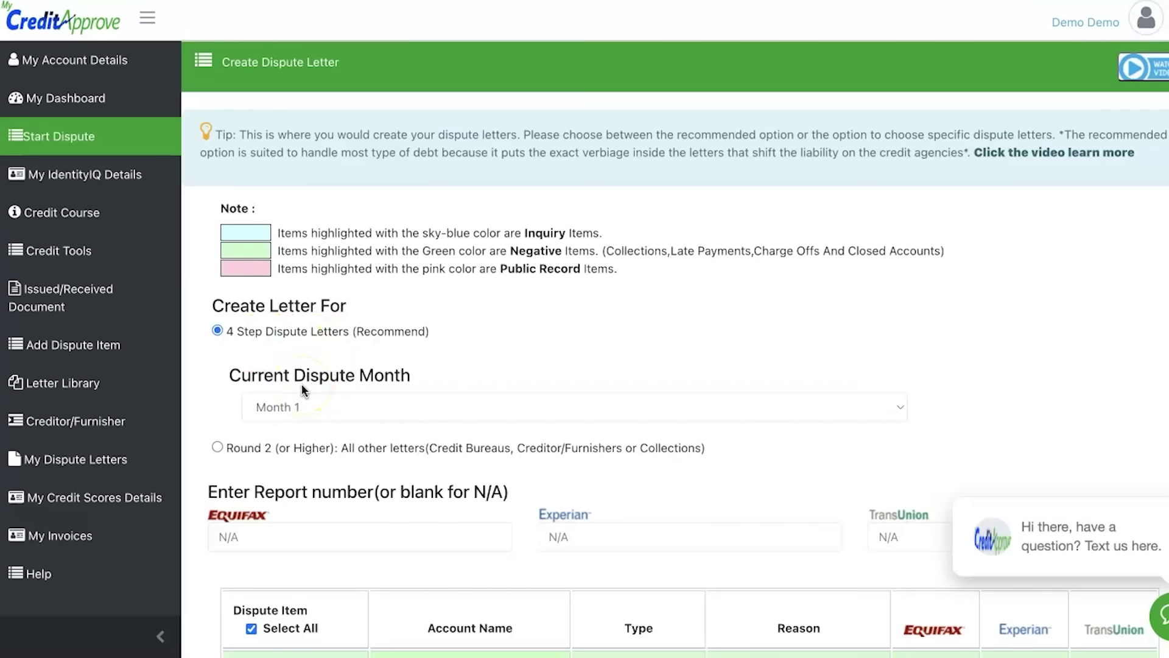
# Step: Browse the letter library under Round 2 (or Higher) without picking a letter, and return to 4 Step Dispute Letters
pyautogui.click(291, 448)
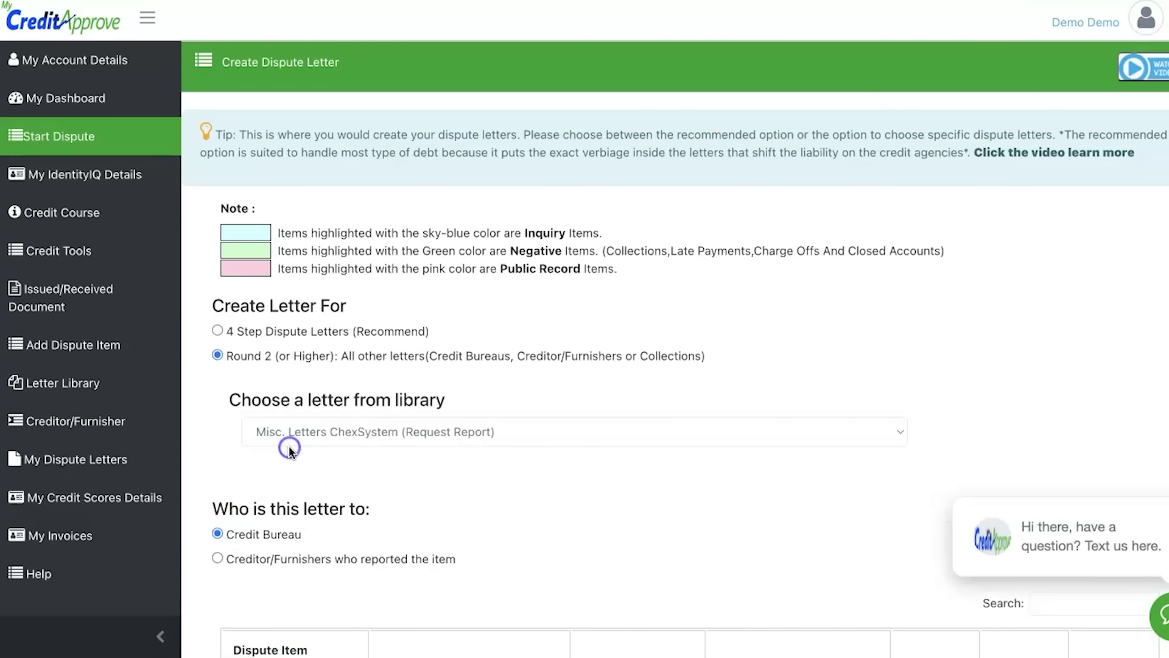
pyautogui.click(377, 437)
pyautogui.scroll(-5, 378, 443)
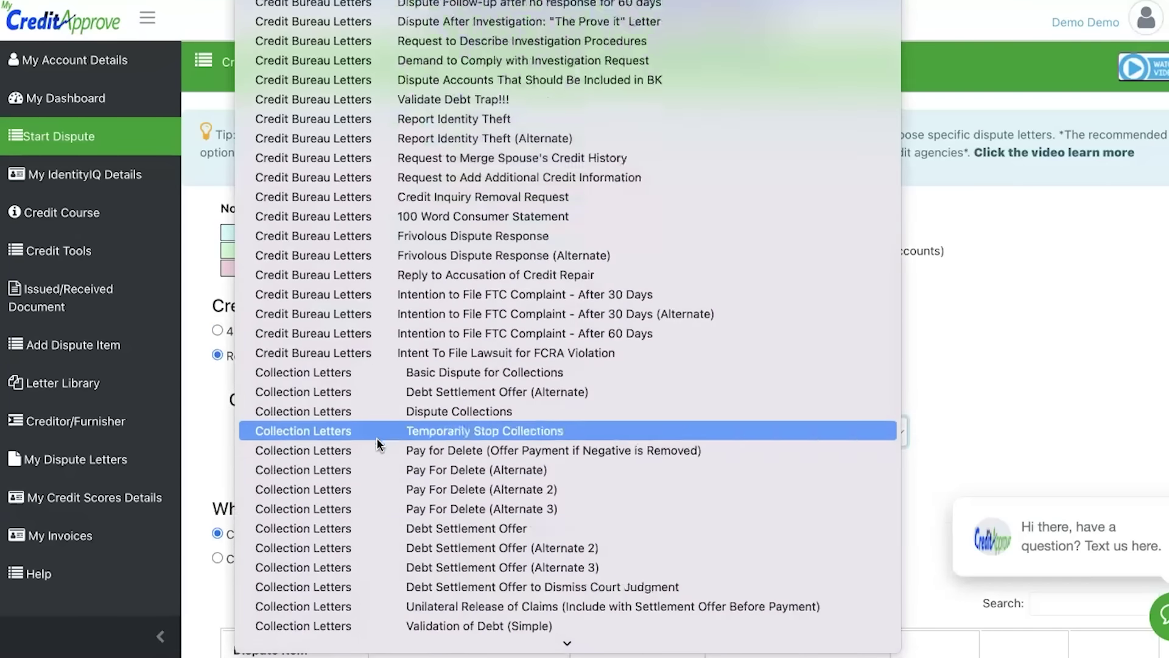
pyautogui.click(1009, 326)
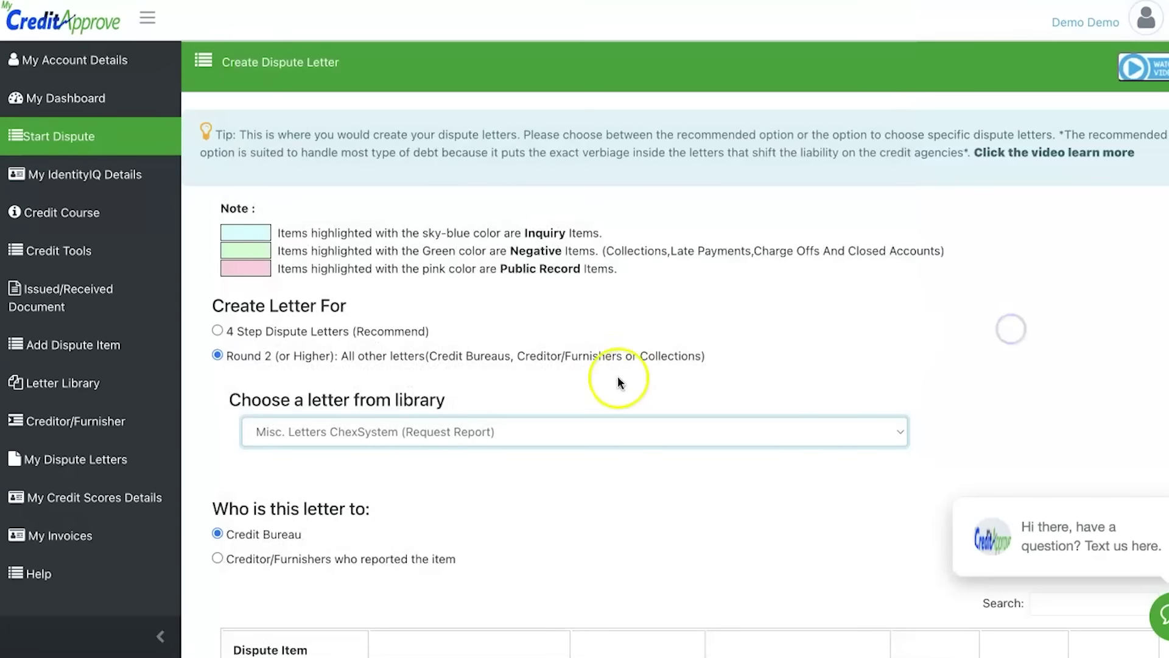
pyautogui.click(341, 331)
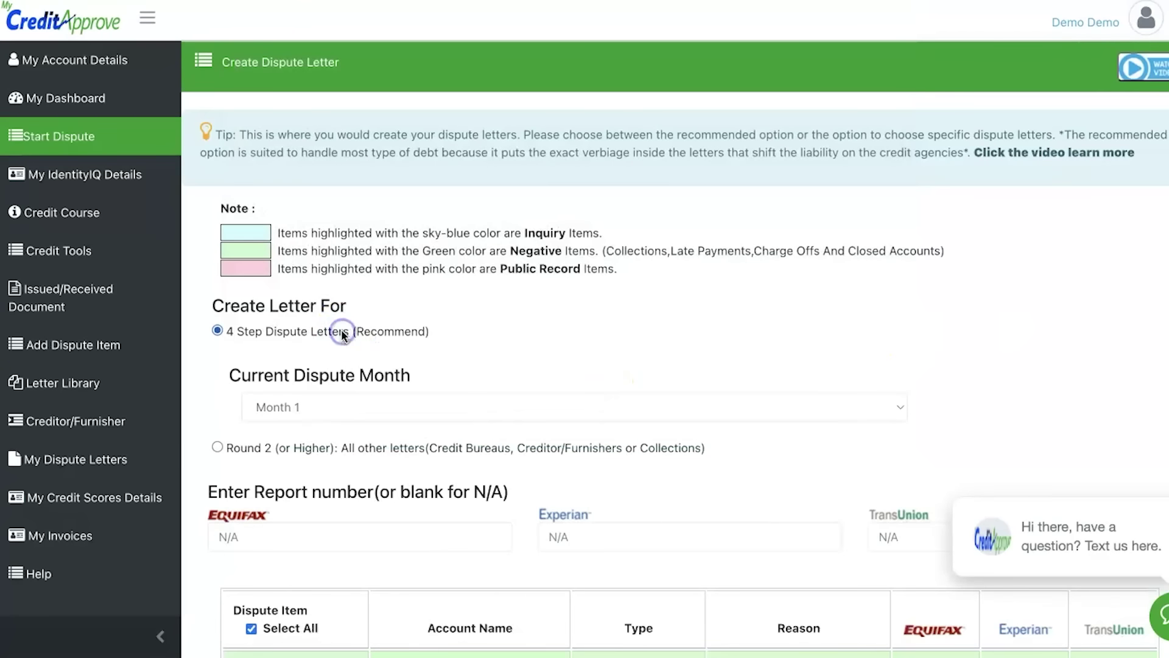
# Step: Review the Current Dispute Month options for the 4 Step Dispute Letters, keeping Month 1
pyautogui.click(331, 405)
pyautogui.click(325, 426)
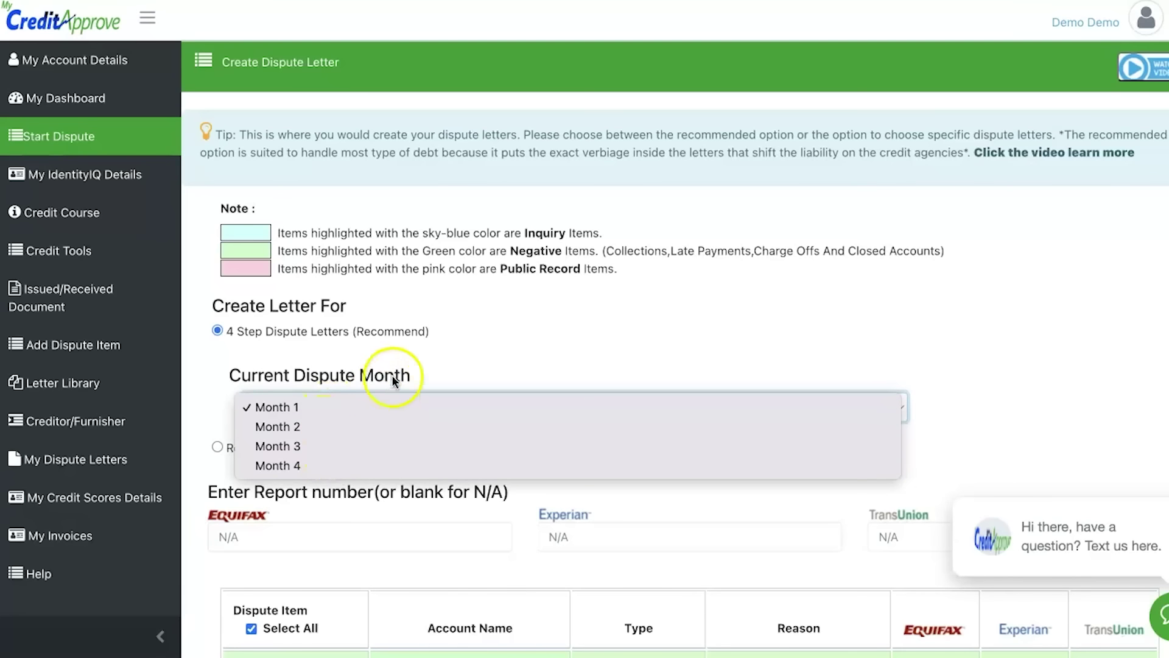
pyautogui.click(454, 347)
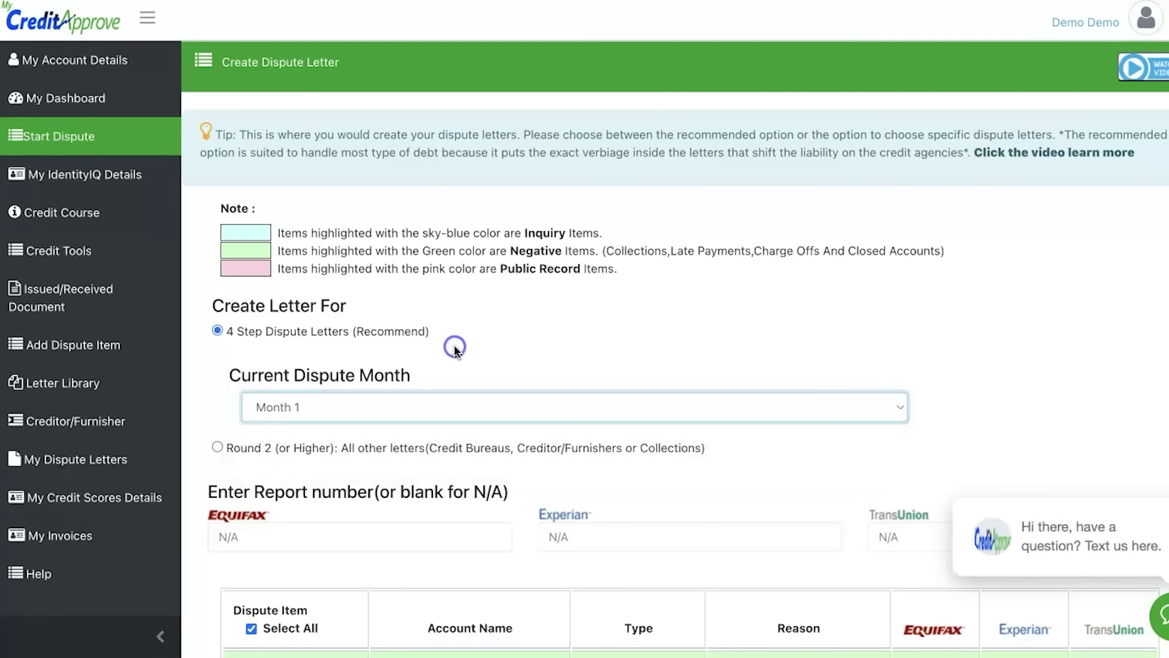
pyautogui.click(444, 398)
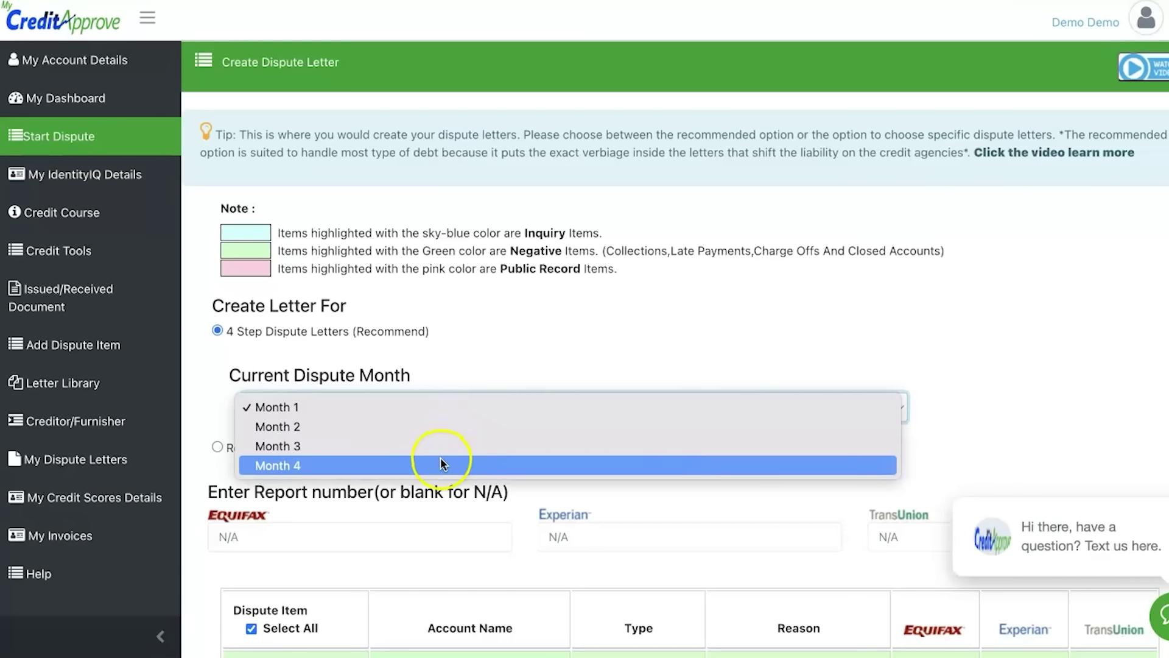
pyautogui.click(479, 364)
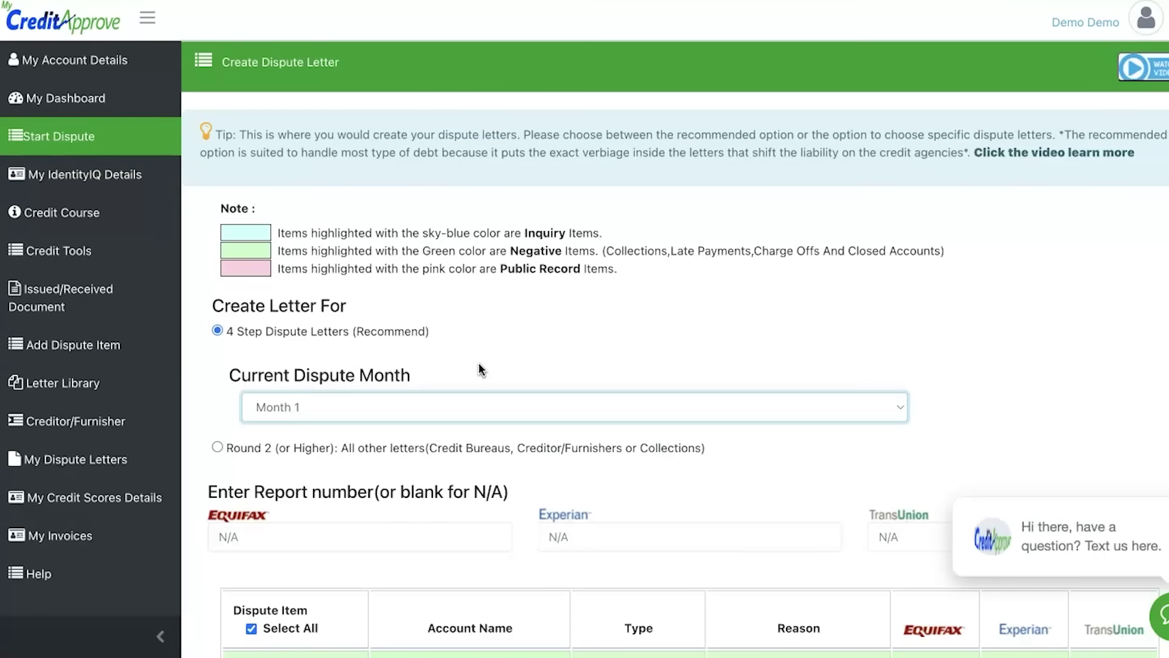
# Step: Deselect all dispute items in the table for the Month 1 dispute letter
pyautogui.scroll(-1, 478, 367)
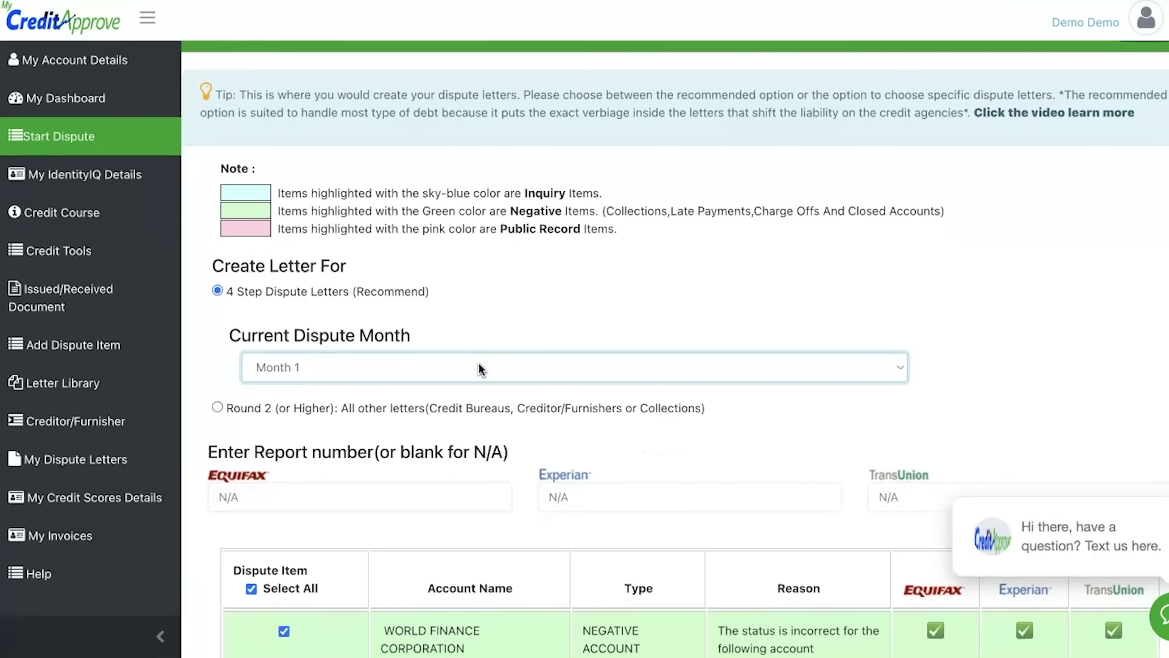
pyautogui.scroll(-1, 479, 369)
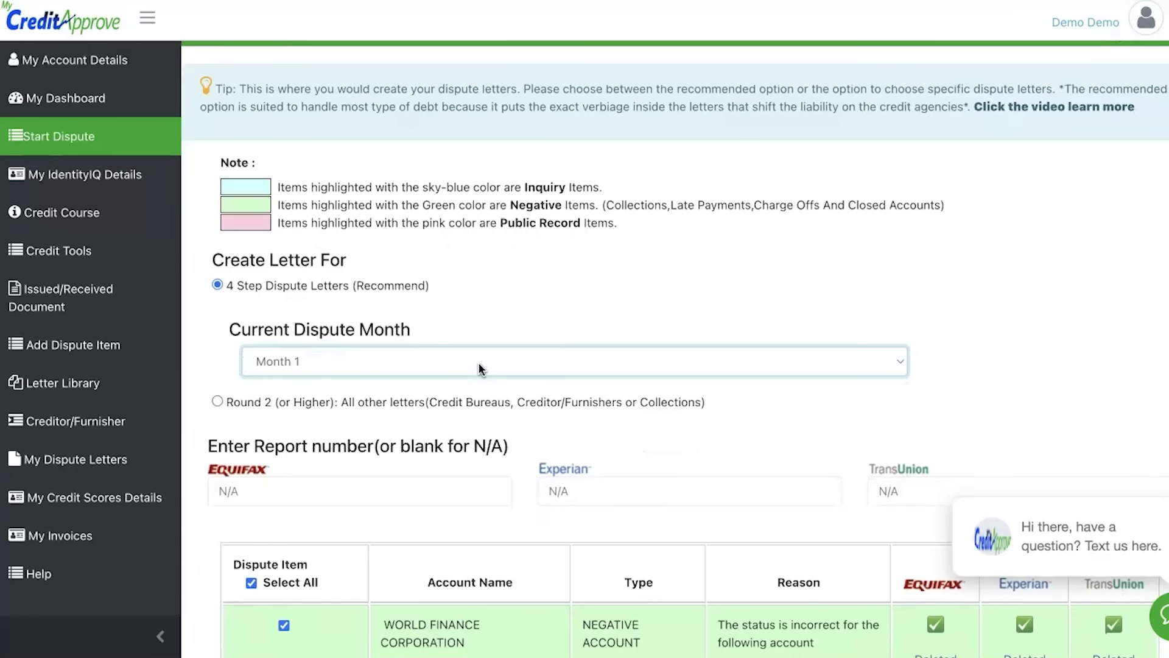
pyautogui.scroll(-1, 479, 369)
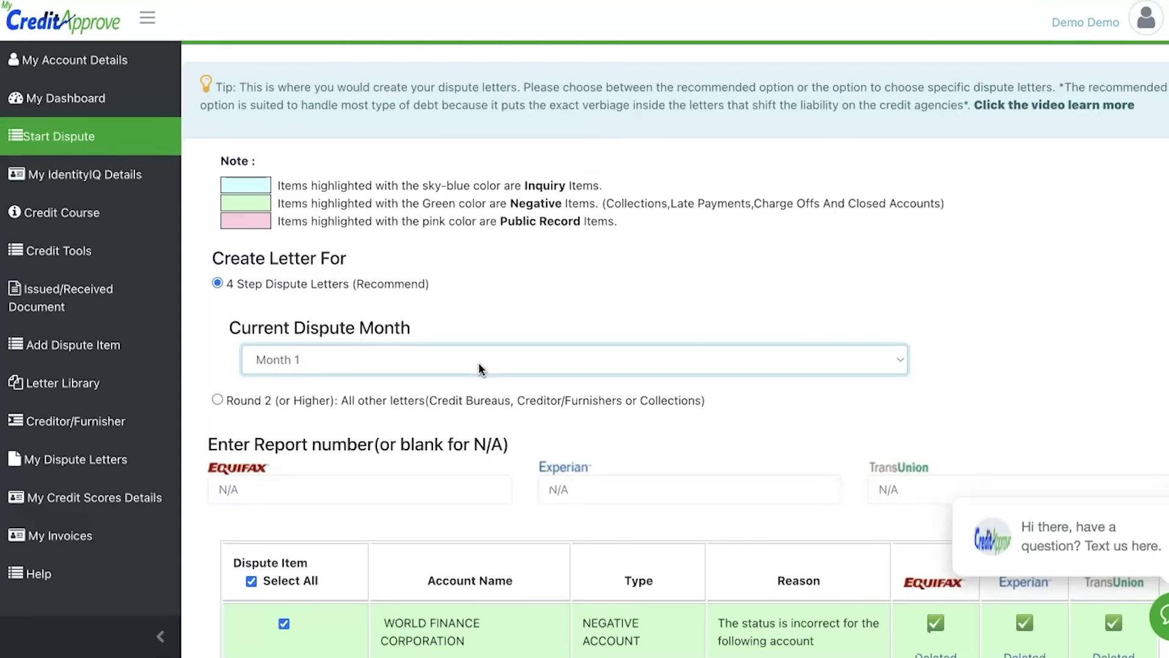
pyautogui.scroll(1, 480, 368)
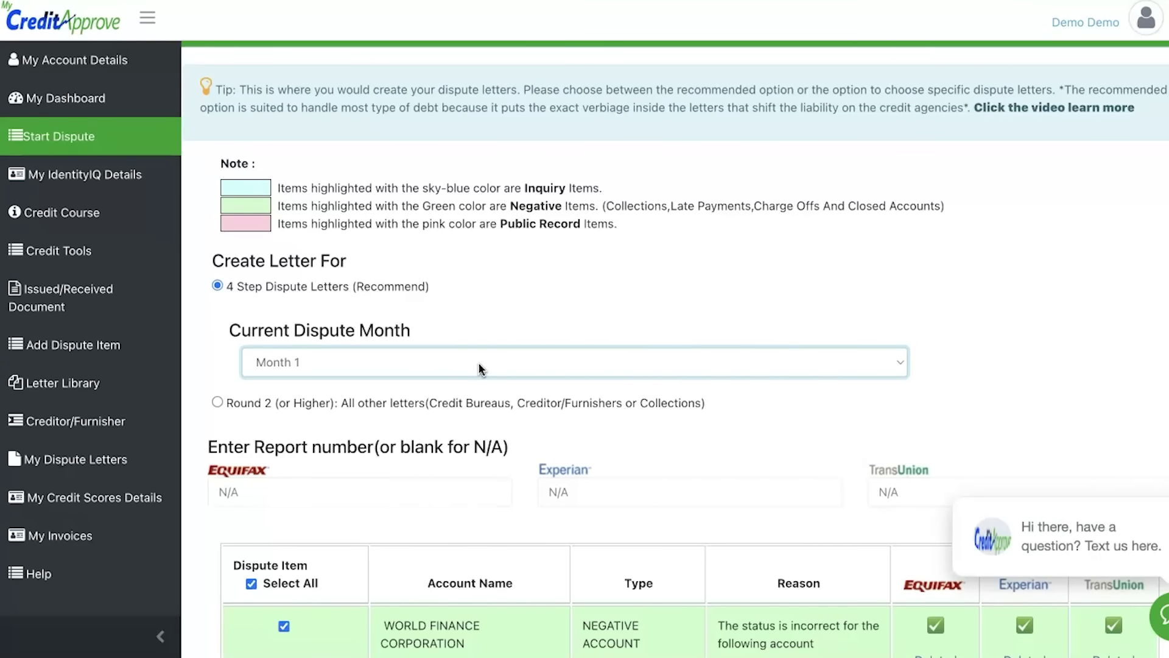
pyautogui.scroll(-2, 478, 369)
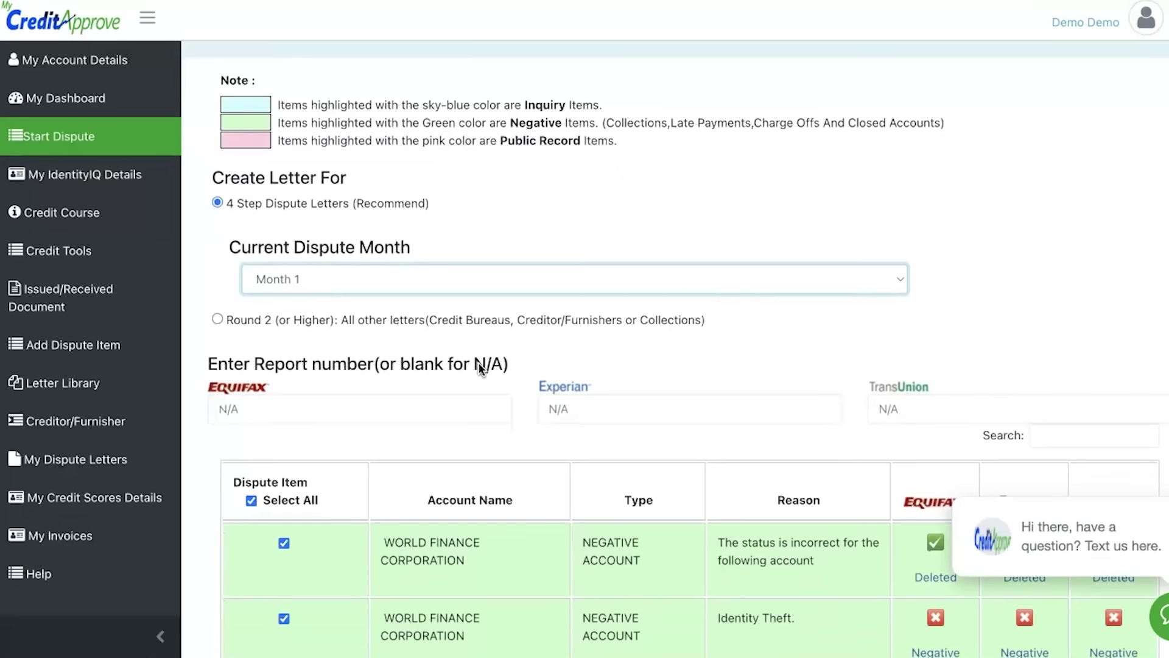
pyautogui.click(564, 358)
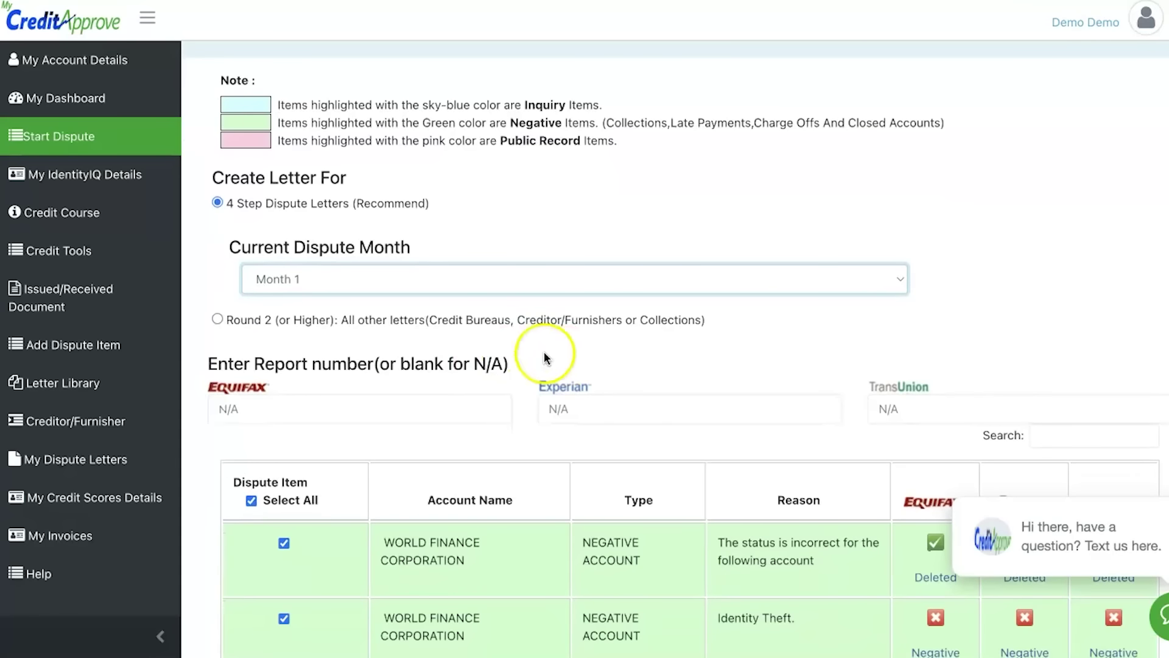
pyautogui.click(250, 501)
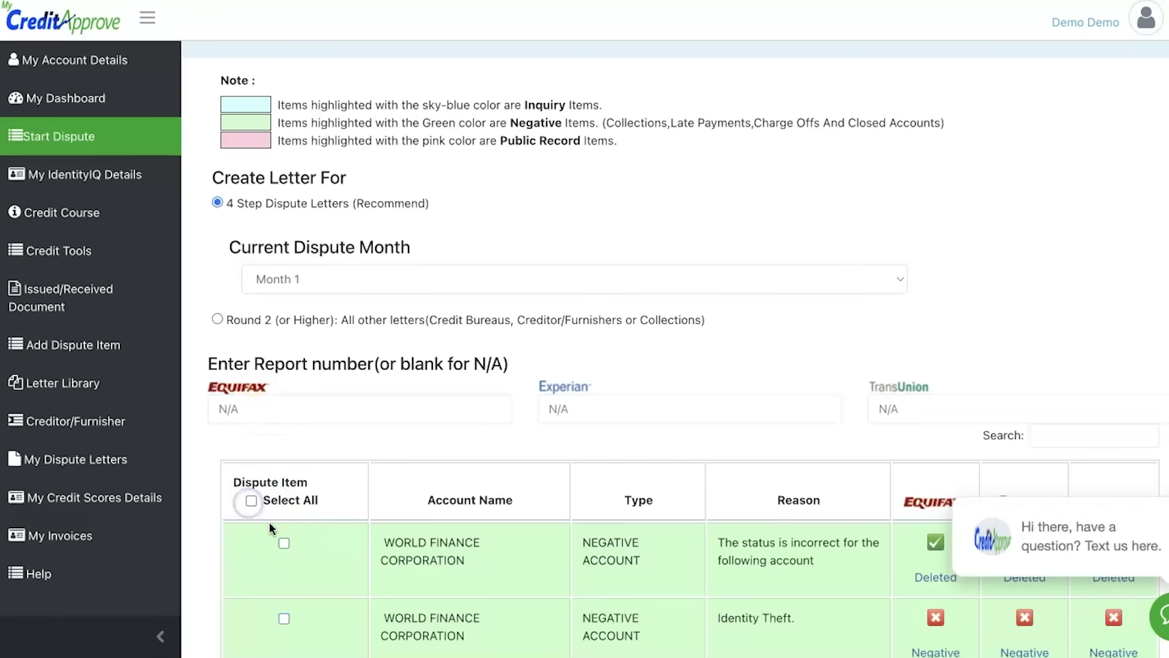
# Step: Keep Month 1 as the dispute month, select only the TARGET/TD negative account, and proceed to the generated bureau letters
pyautogui.click(364, 278)
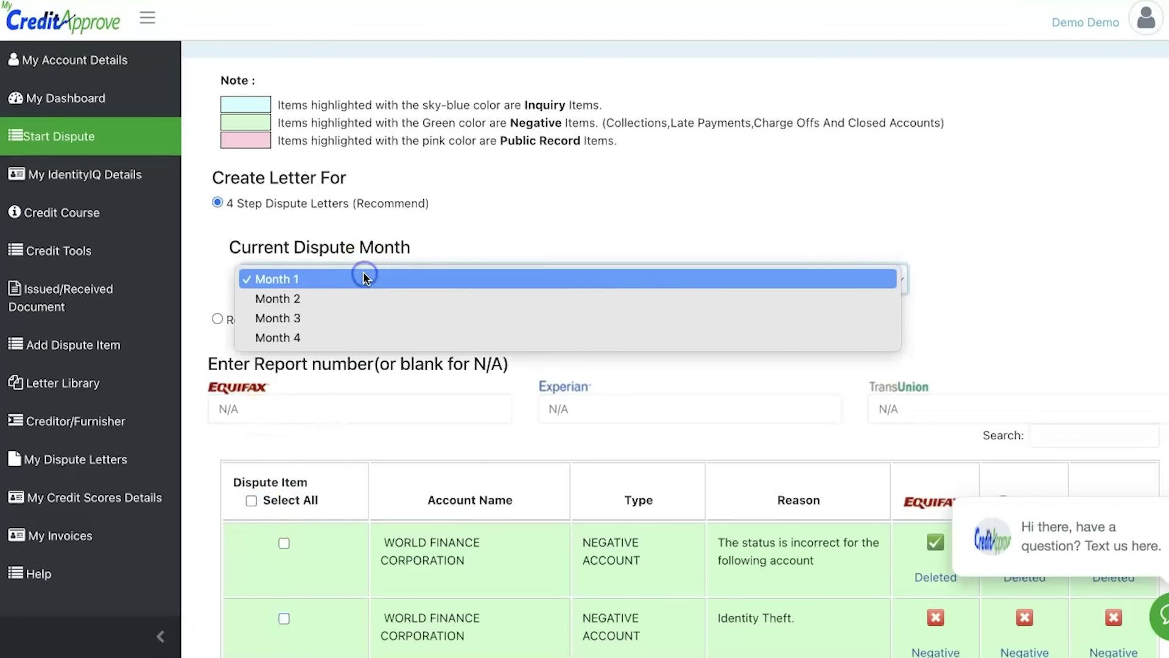
pyautogui.click(350, 276)
pyautogui.scroll(-10, 367, 414)
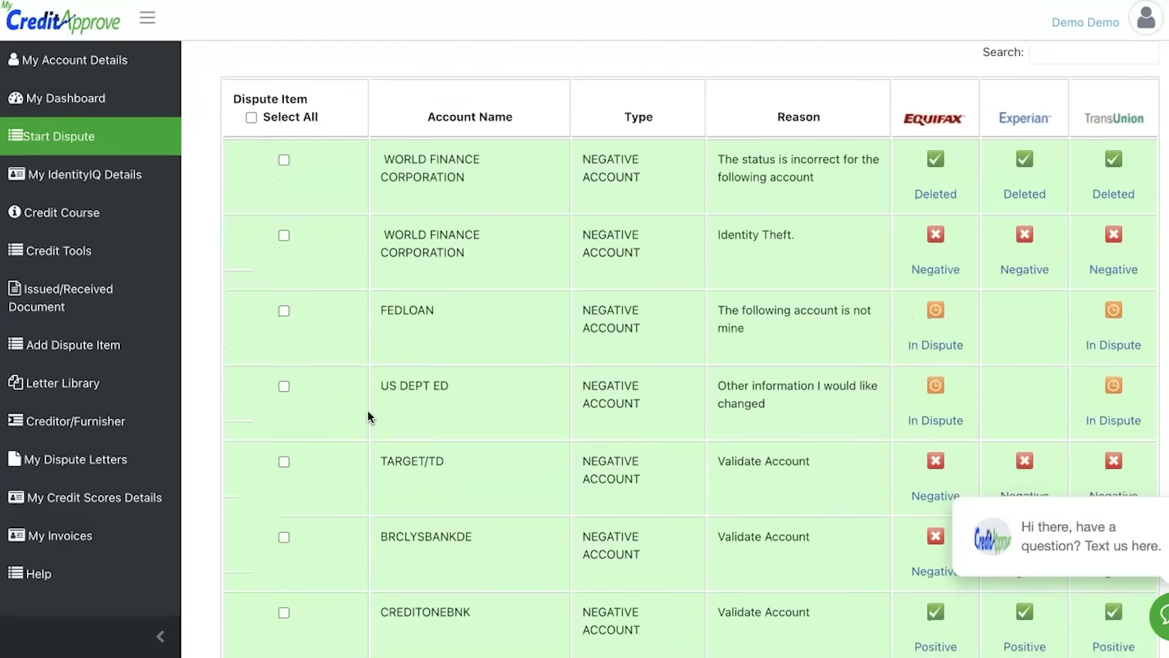
pyautogui.click(284, 231)
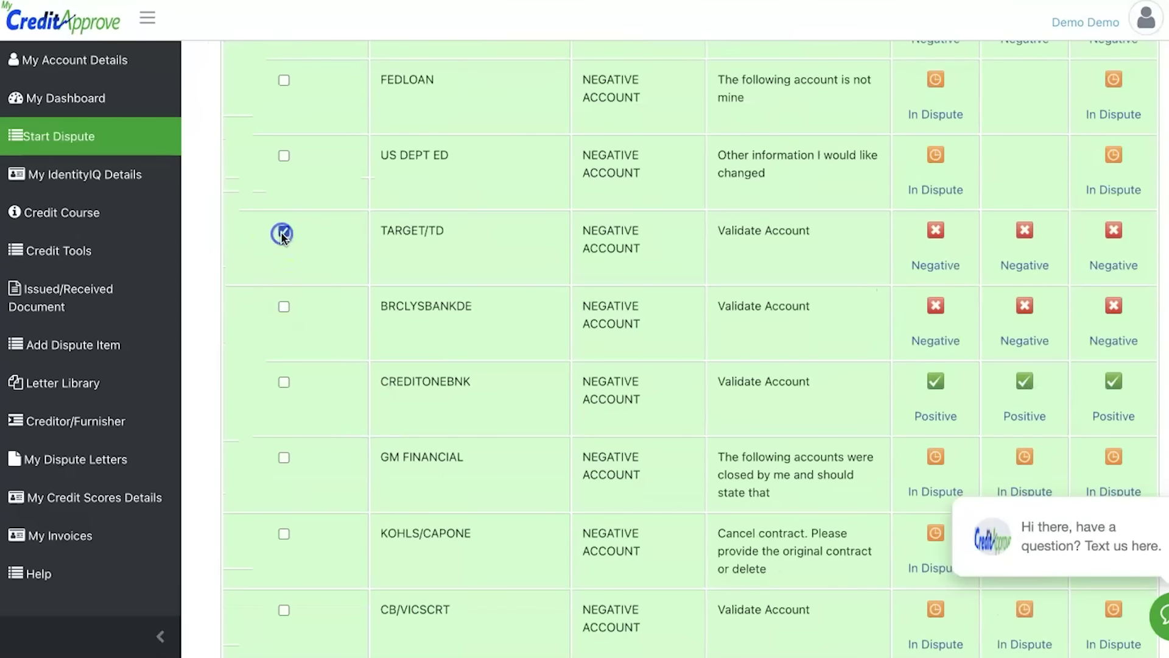
pyautogui.scroll(-5, 307, 322)
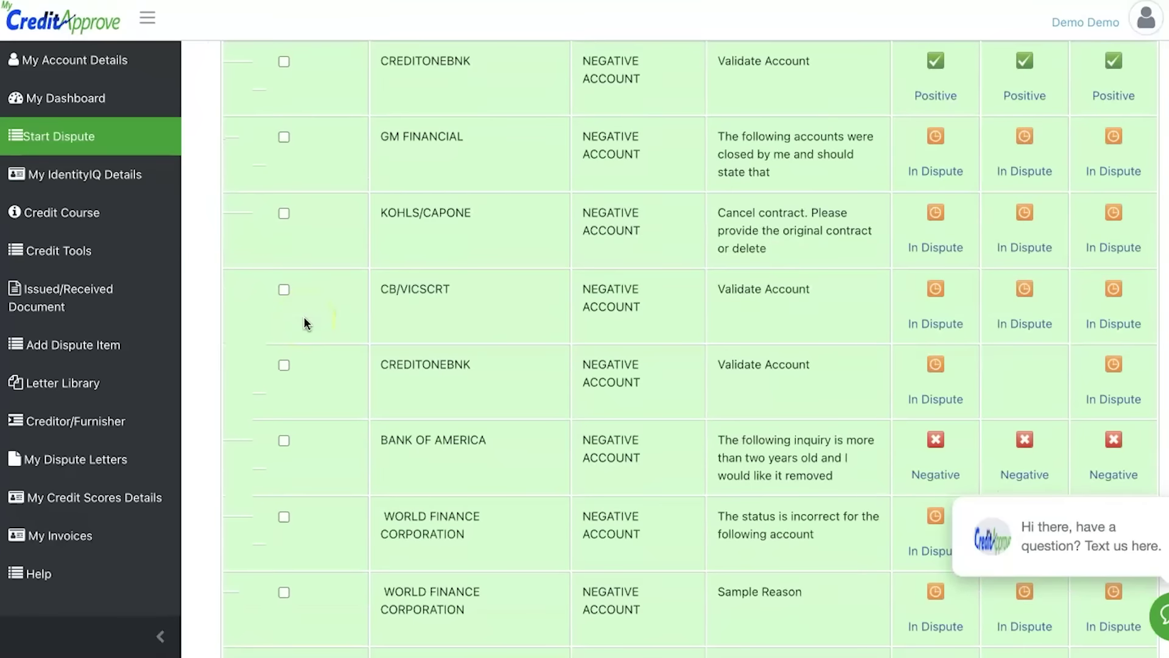
pyautogui.scroll(-20, 306, 323)
pyautogui.scroll(-20, 306, 323)
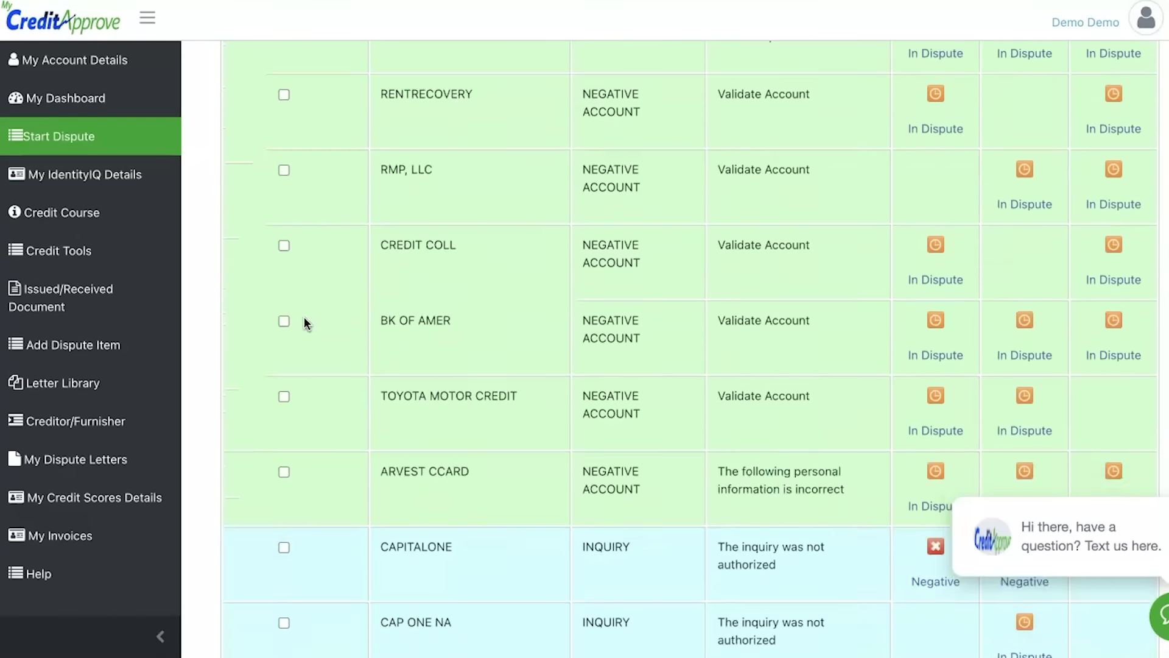
pyautogui.scroll(-20, 306, 322)
pyautogui.click(308, 320)
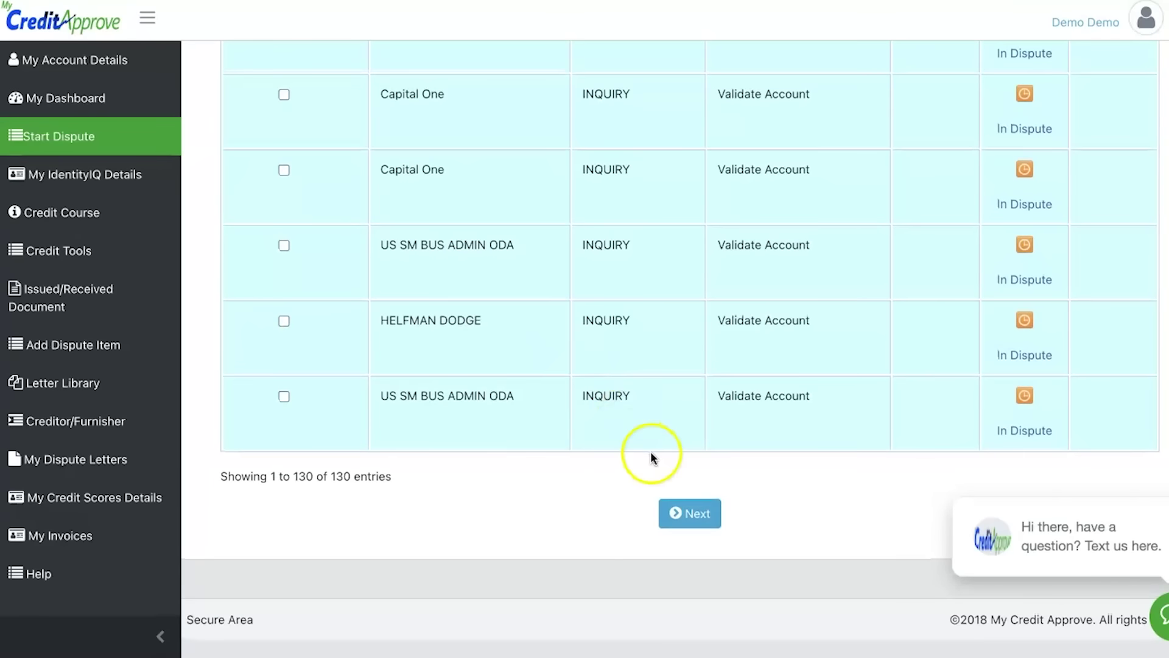
pyautogui.click(689, 514)
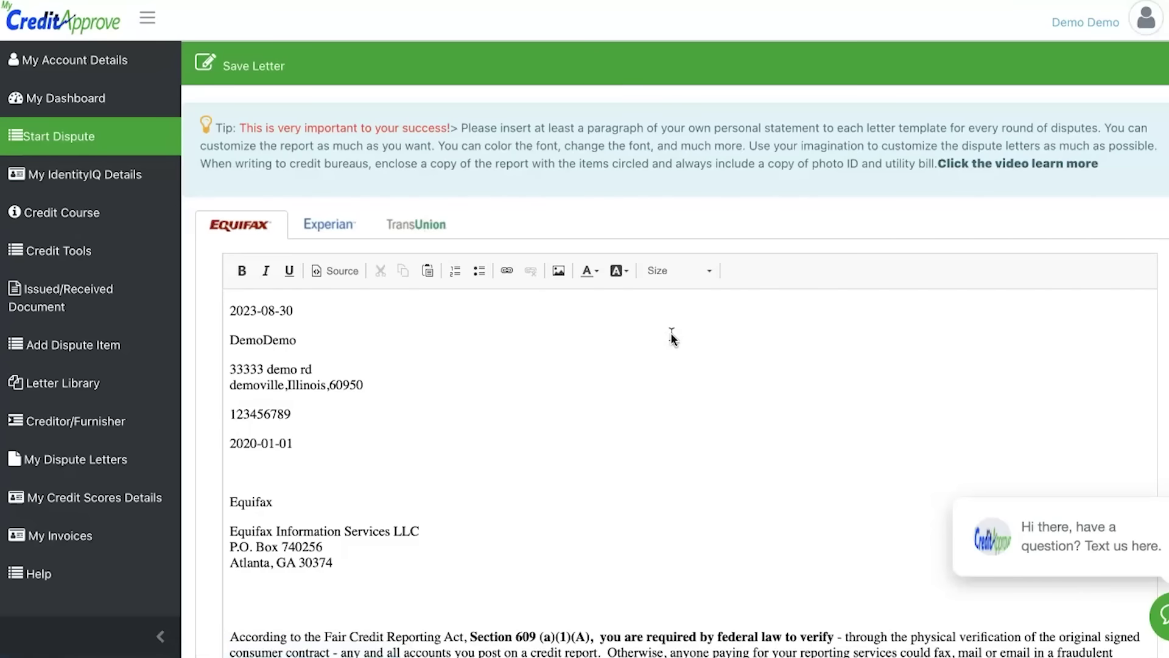
# Step: Review the Equifax dispute letter, from the bureau address and legal wording to the table of disputed accounts
pyautogui.click(640, 168)
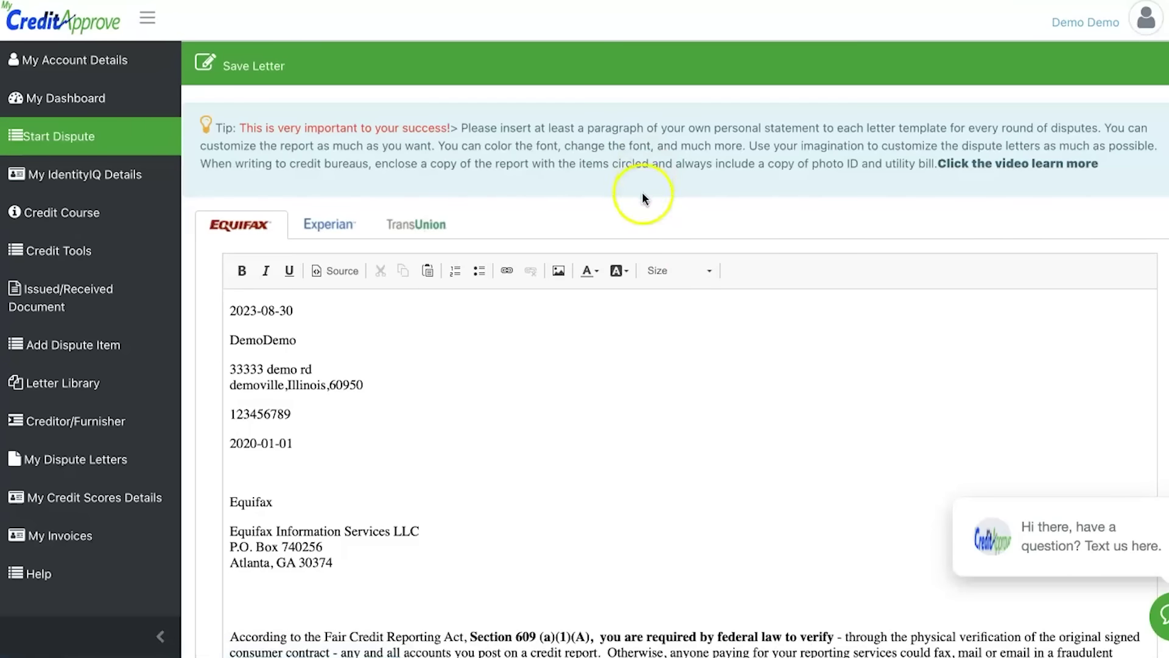
pyautogui.scroll(-3, 642, 192)
pyautogui.scroll(-5, 641, 365)
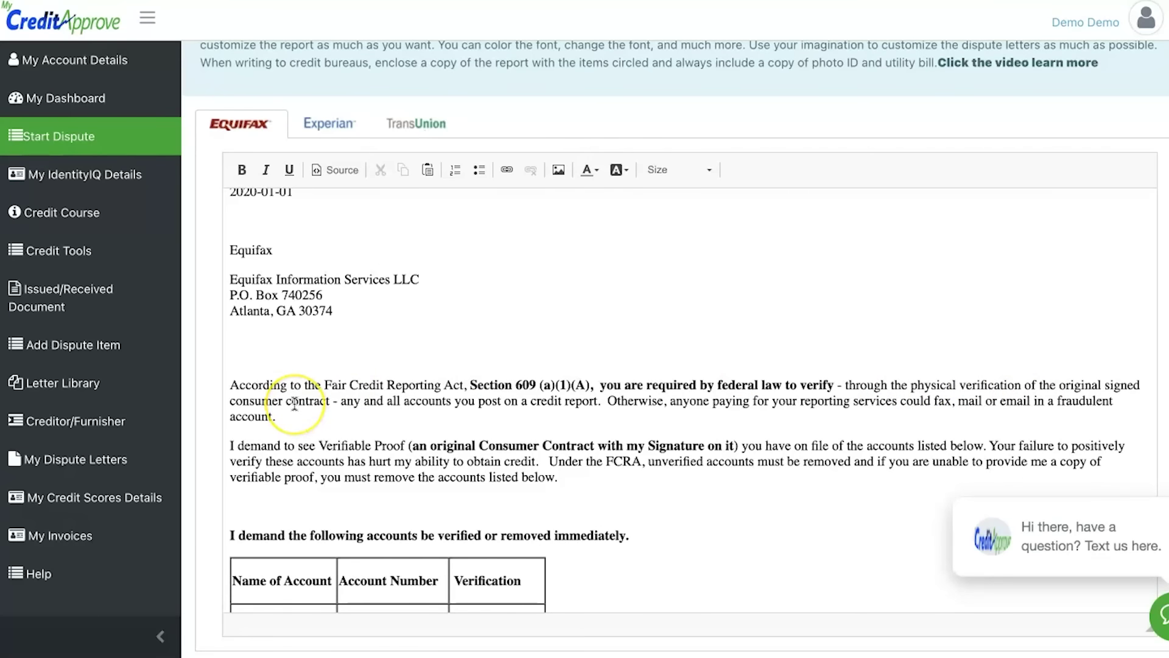
pyautogui.scroll(-3, 295, 404)
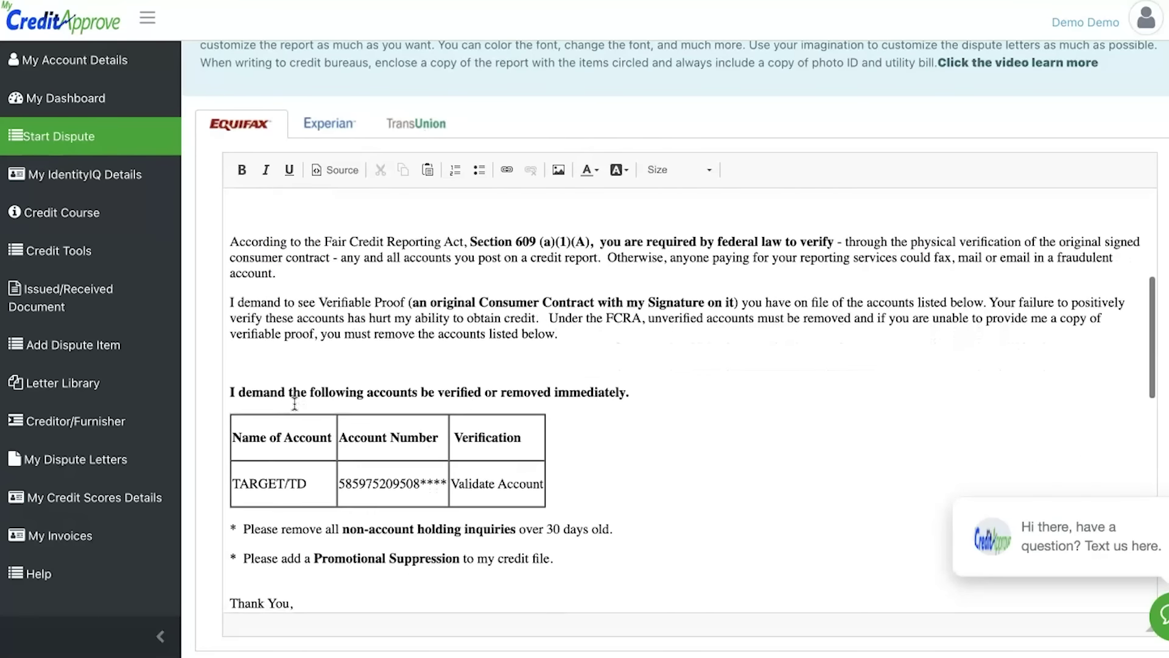
pyautogui.scroll(5, 295, 404)
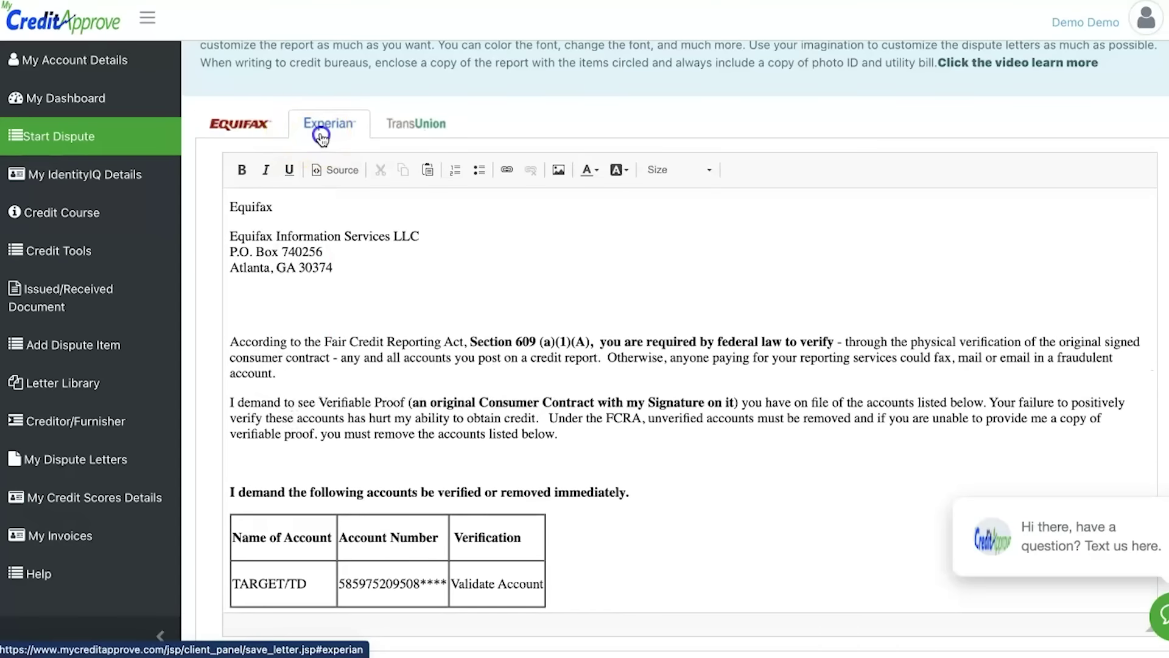
# Step: Open the Experian dispute letter and examine its personal details, disputed account table, signature section and save options
pyautogui.click(363, 135)
pyautogui.scroll(-5, 366, 386)
pyautogui.scroll(4, 318, 323)
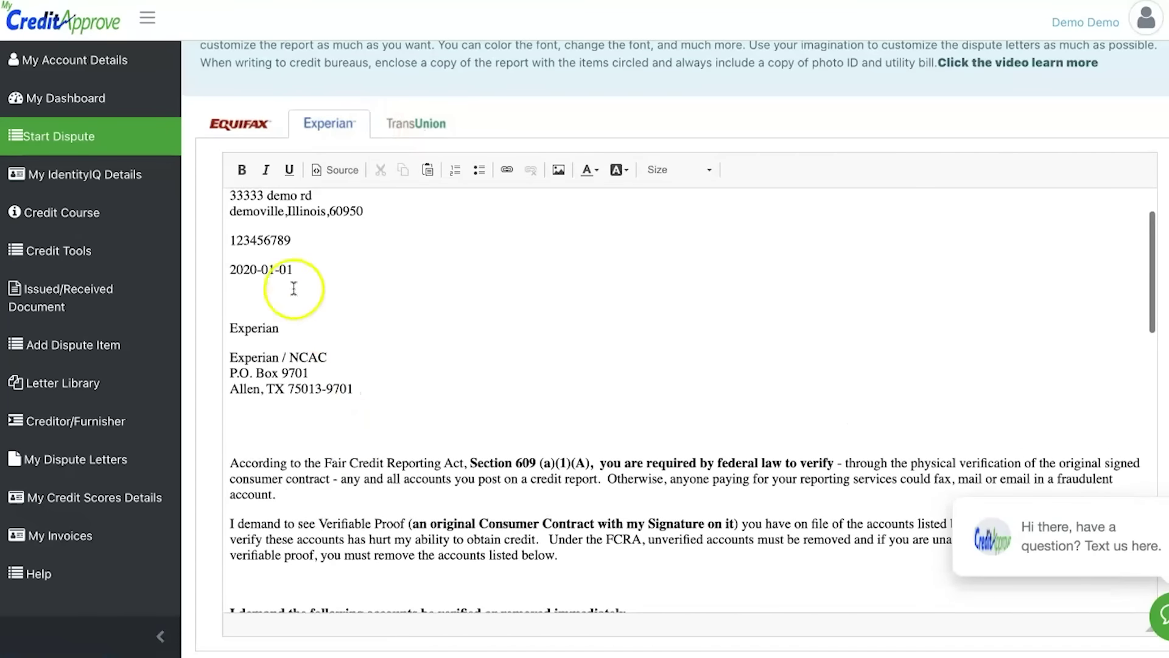
pyautogui.doubleClick(266, 239)
pyautogui.click(263, 294)
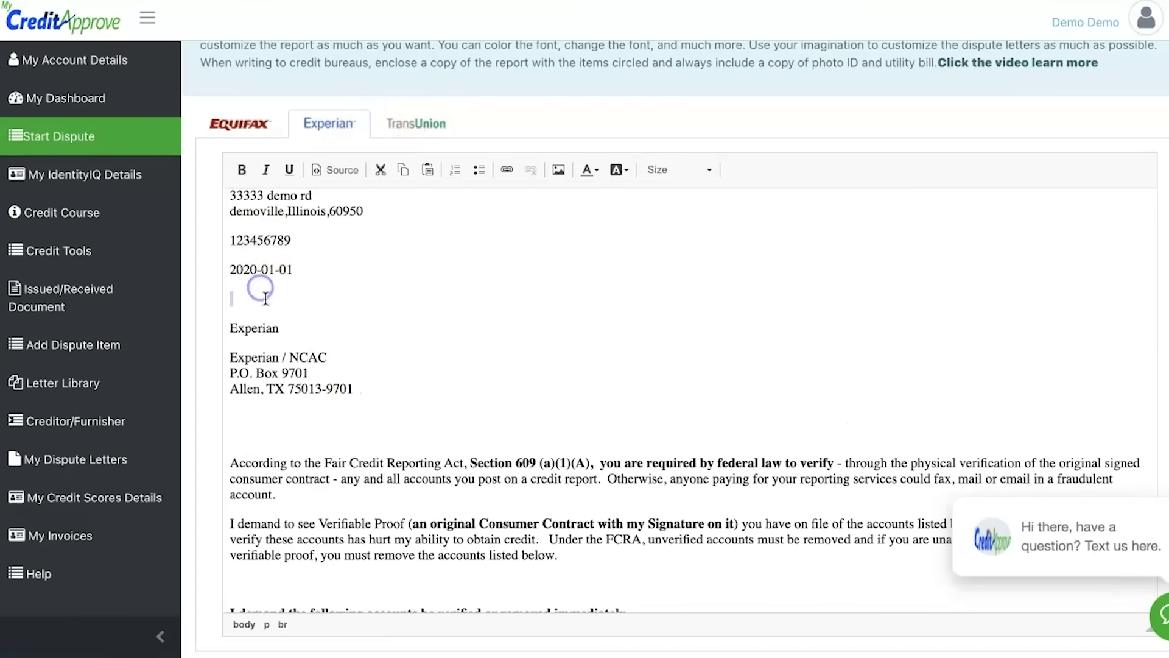
pyautogui.scroll(-1, 269, 308)
pyautogui.scroll(-10, 269, 307)
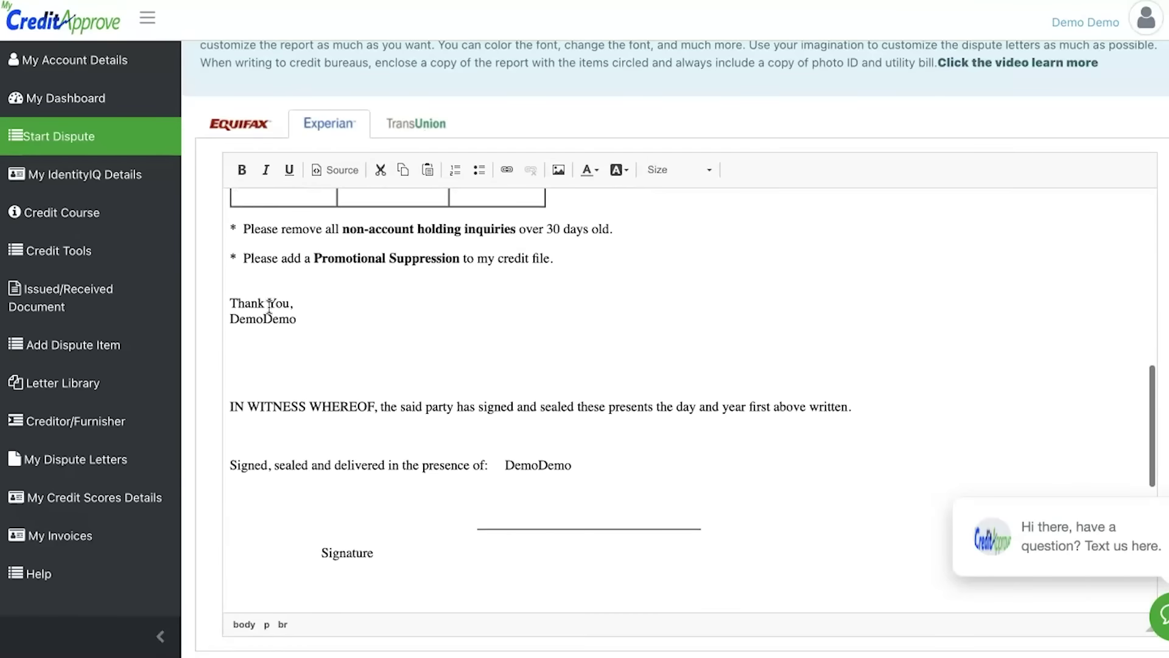
pyautogui.scroll(10, 269, 308)
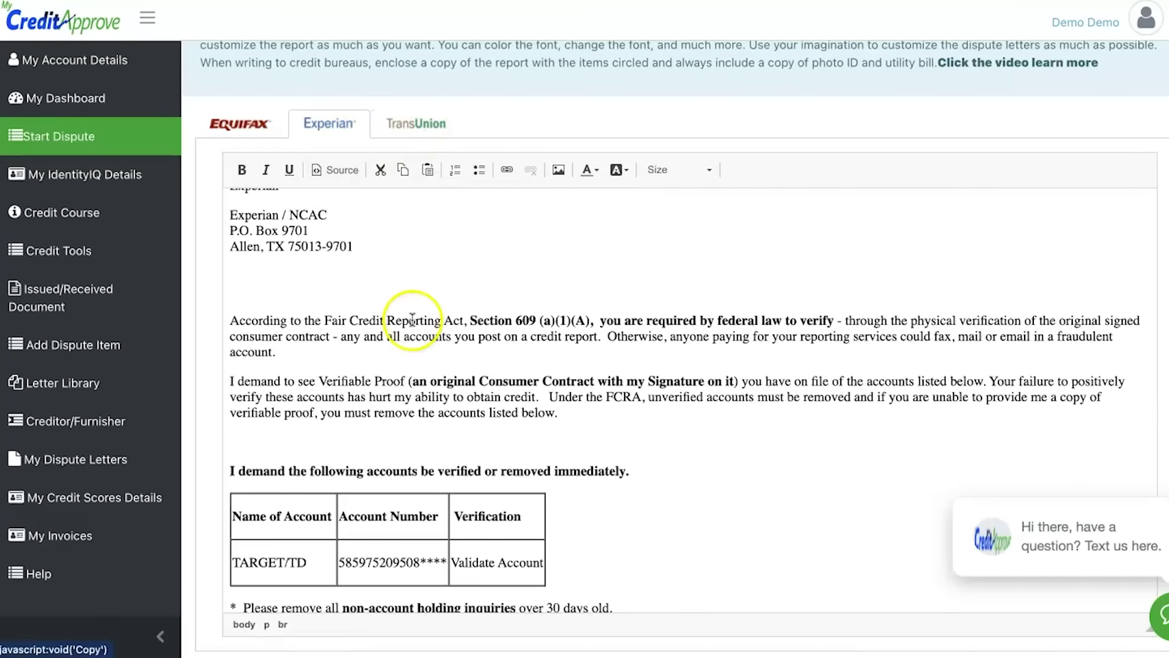
pyautogui.scroll(-8, 411, 280)
pyautogui.scroll(-5, 412, 319)
pyautogui.scroll(-3, 548, 92)
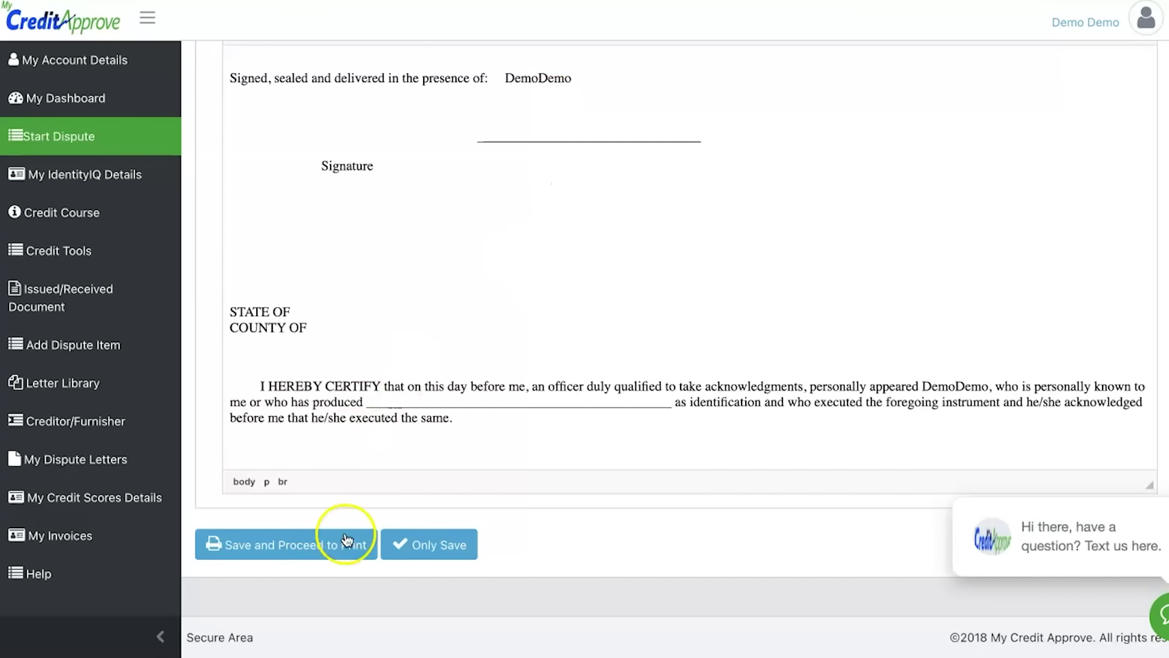
pyautogui.scroll(3, 415, 361)
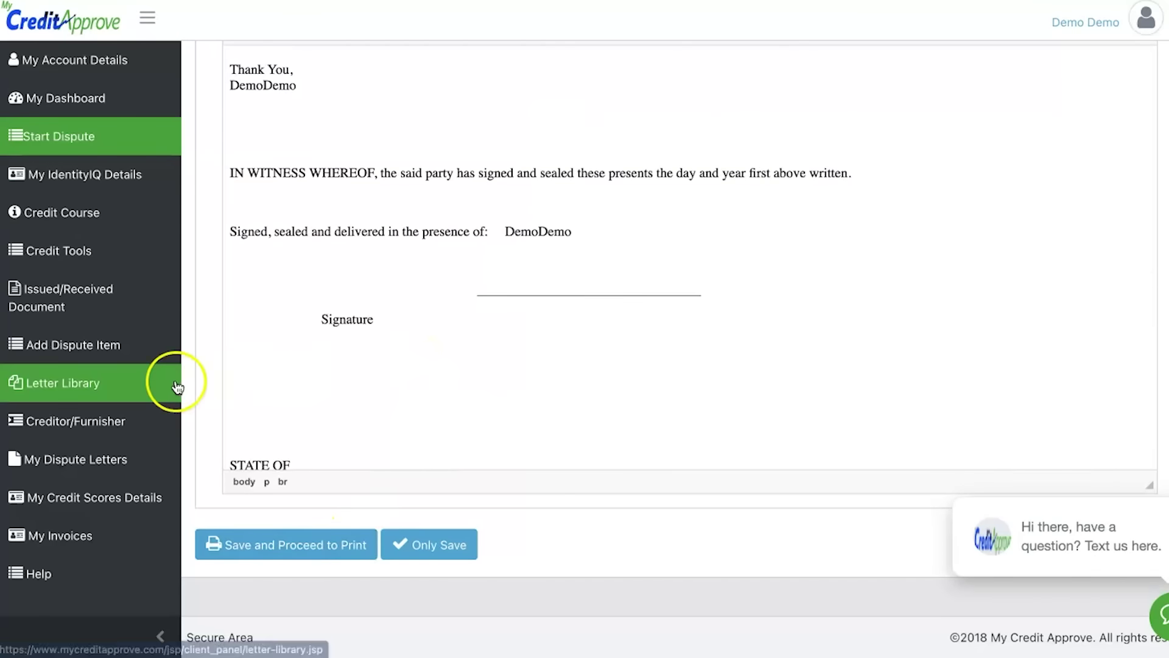
pyautogui.scroll(2, 177, 386)
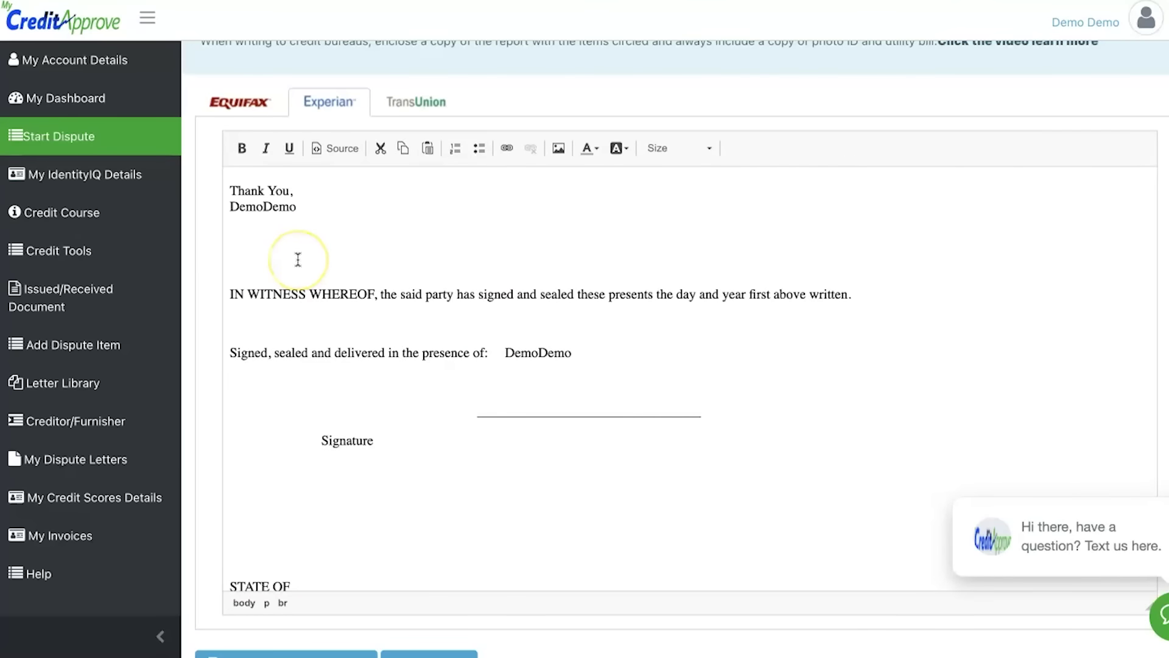
# Step: Add "I reached multiple times with no response. Inaccurate information please delete." to the end of the Experian letter's first paragraph
pyautogui.scroll(6, 324, 319)
pyautogui.scroll(2, 326, 319)
pyautogui.click(311, 318)
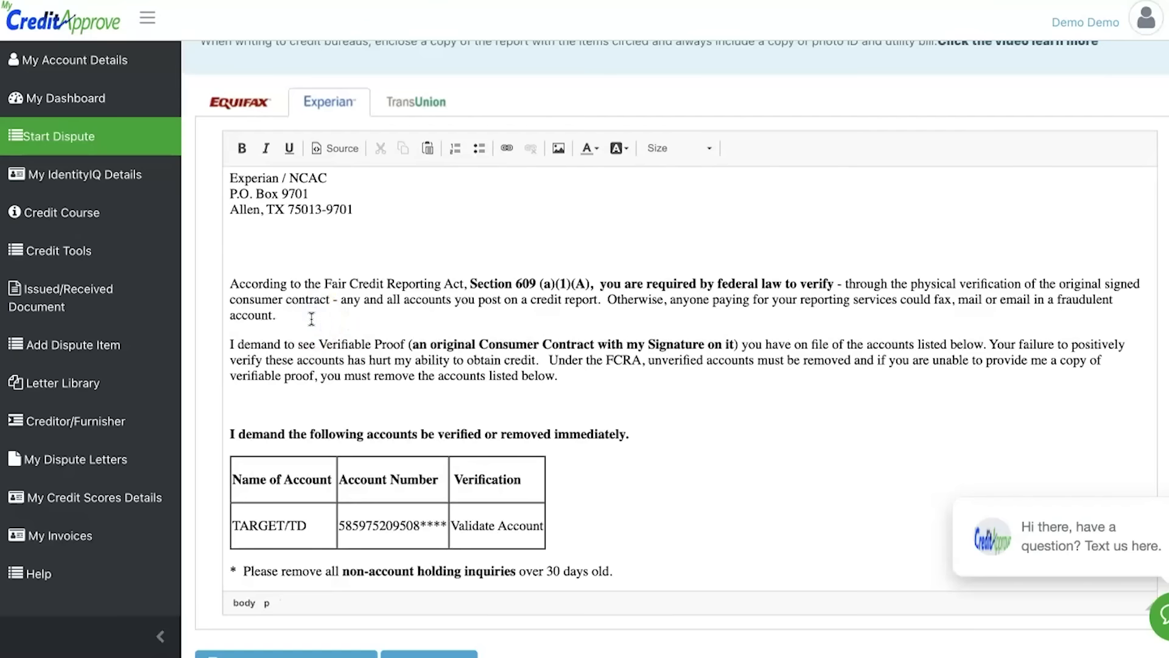
pyautogui.write('I readhed multiple times with')
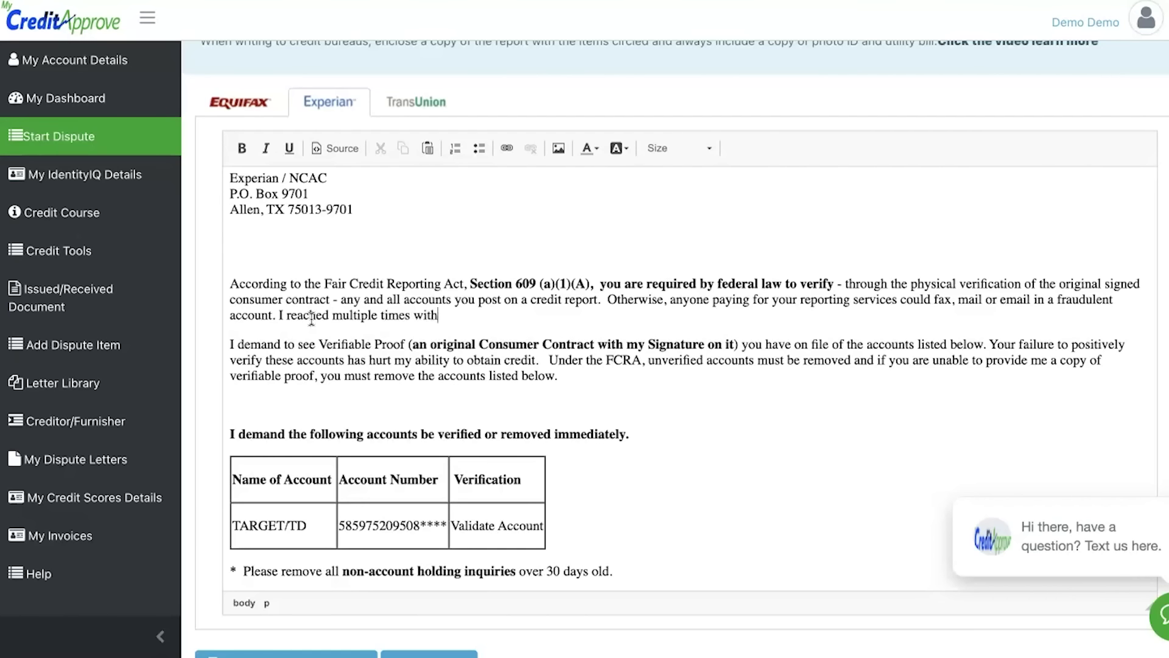
pyautogui.write(' no response. inaccurate information please s')
pyautogui.press('BackSpace')
pyautogui.write('delete ')
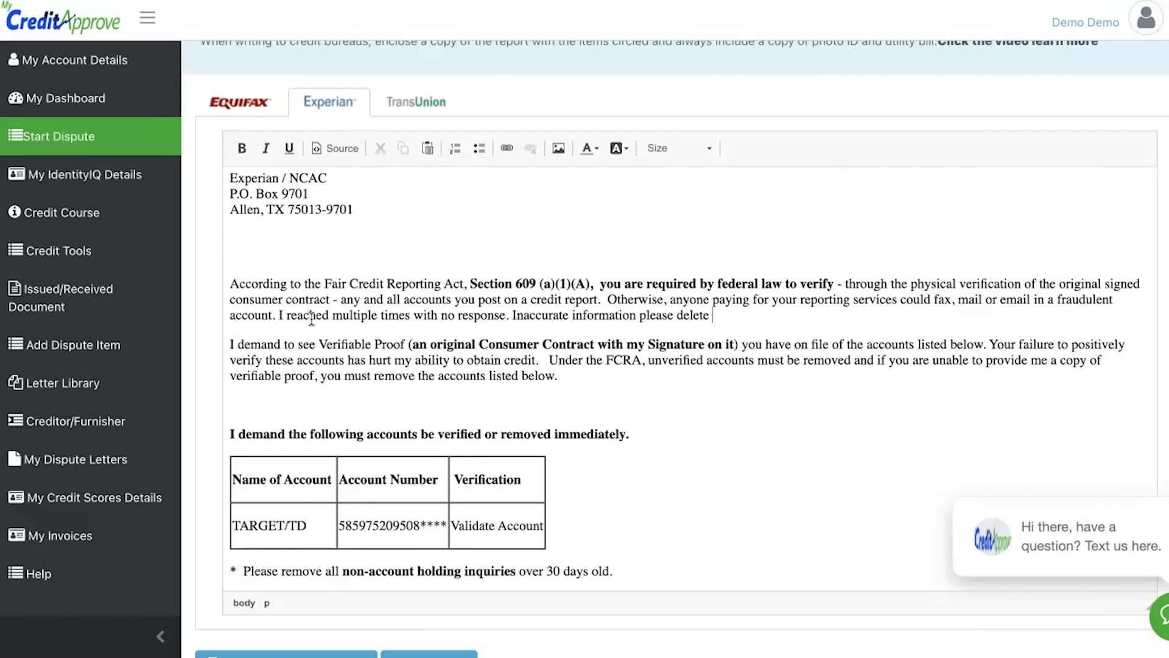
pyautogui.write('.')
# Step: Check the customized Experian letter through the account table and signature section, and return to its beginning
pyautogui.scroll(-2, 399, 320)
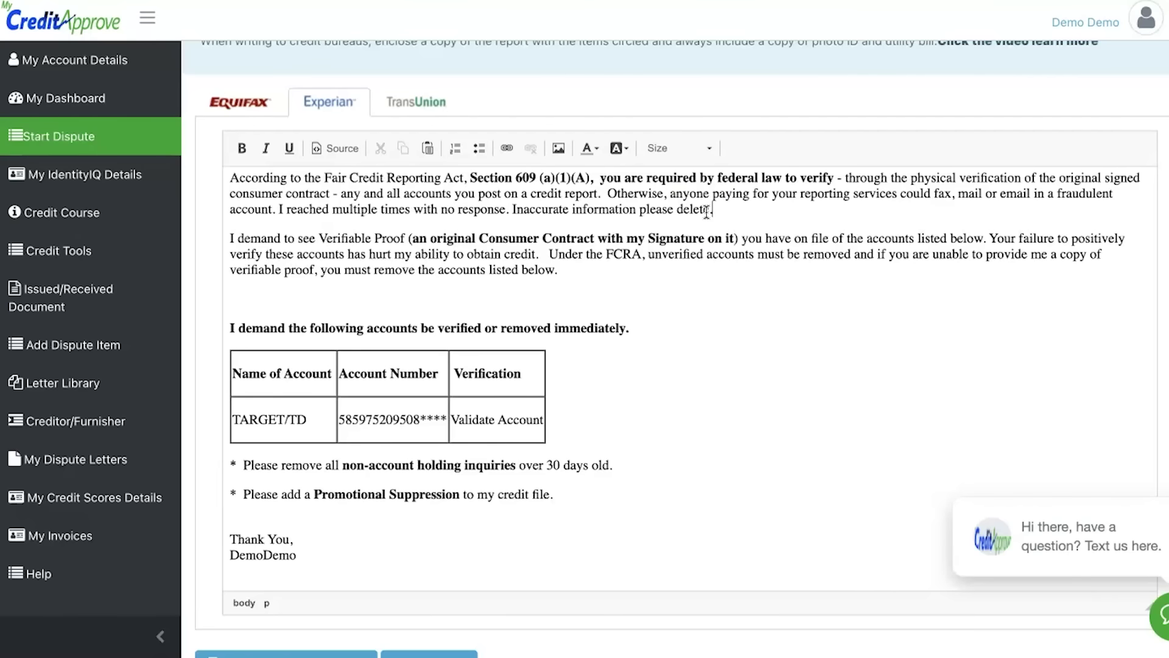
pyautogui.scroll(-1, 706, 212)
pyautogui.scroll(-2, 706, 211)
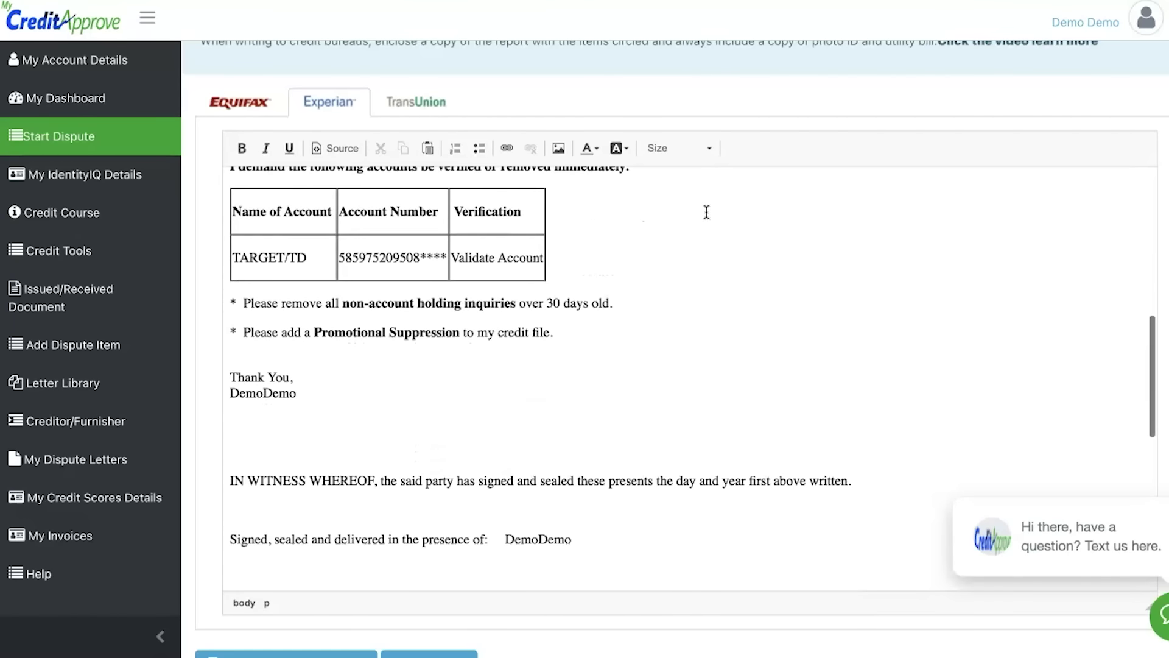
pyautogui.click(692, 298)
pyautogui.scroll(-1, 692, 299)
pyautogui.click(645, 292)
pyautogui.scroll(-3, 647, 319)
pyautogui.click(634, 563)
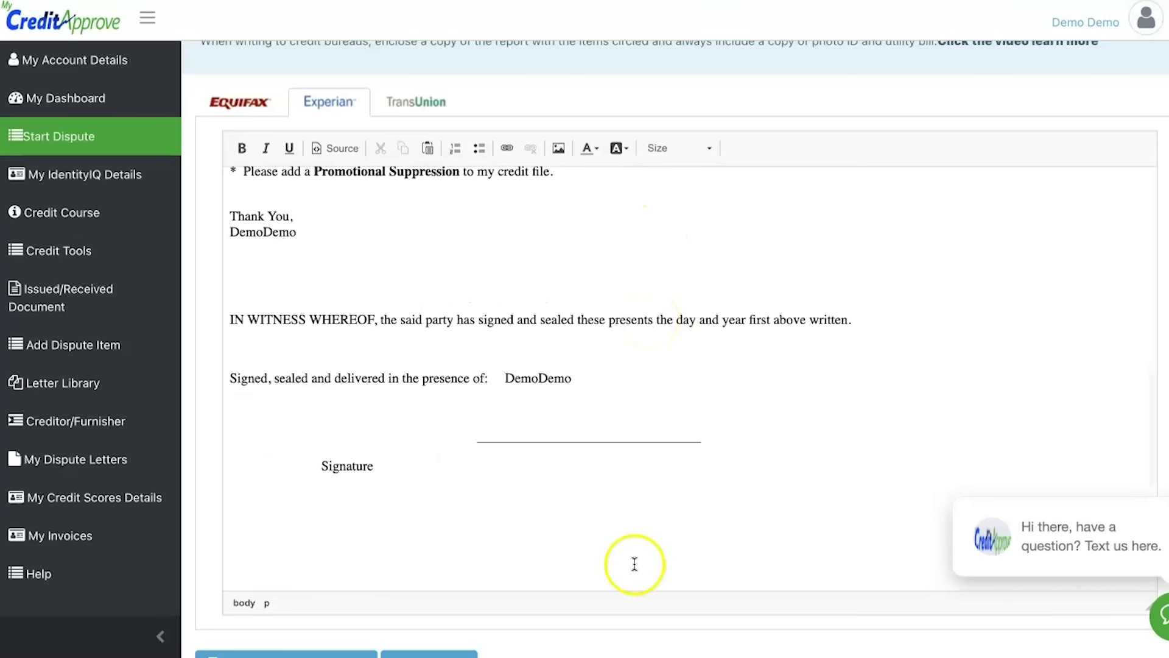
pyautogui.scroll(-2, 626, 630)
pyautogui.click(605, 536)
pyautogui.scroll(6, 605, 535)
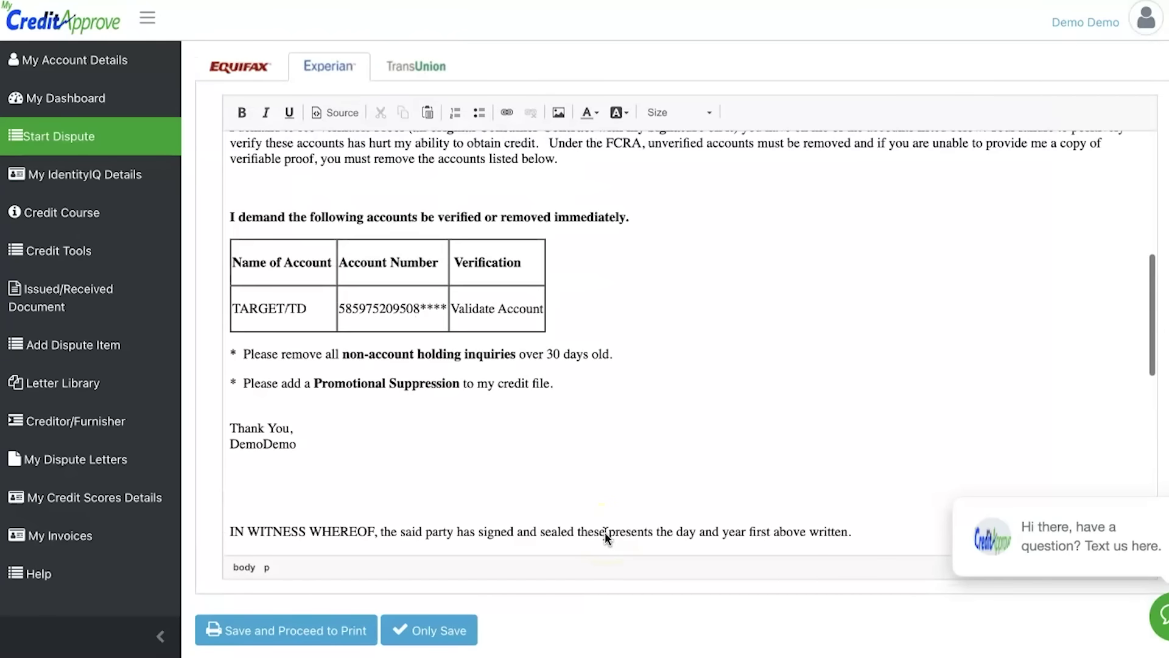
pyautogui.scroll(8, 604, 532)
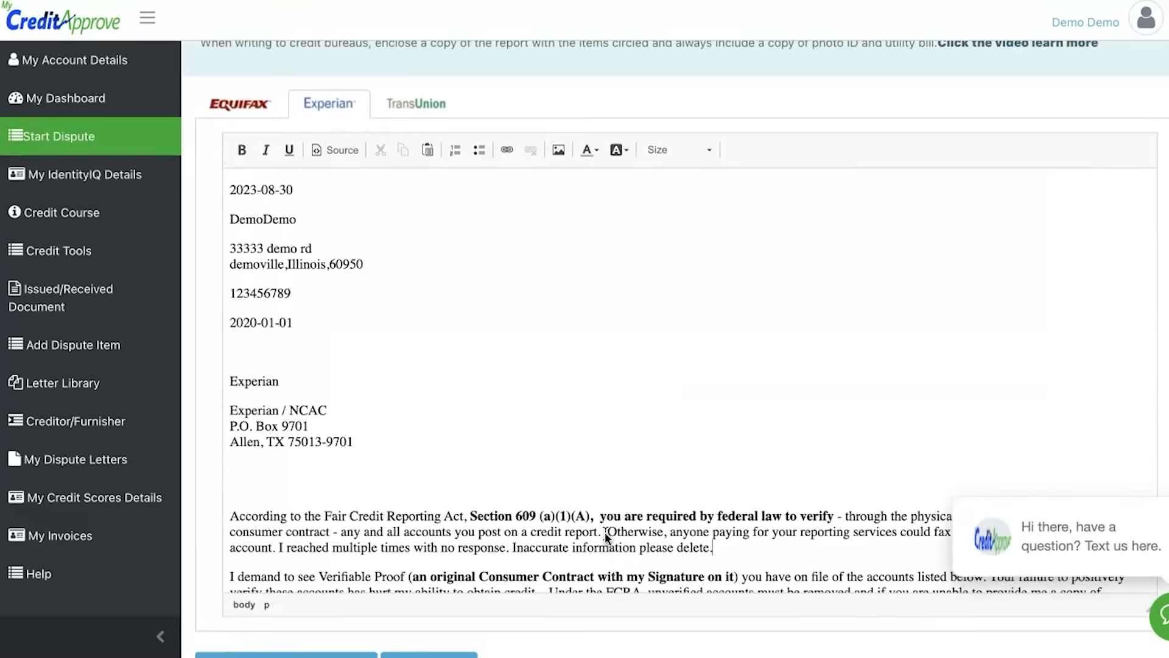
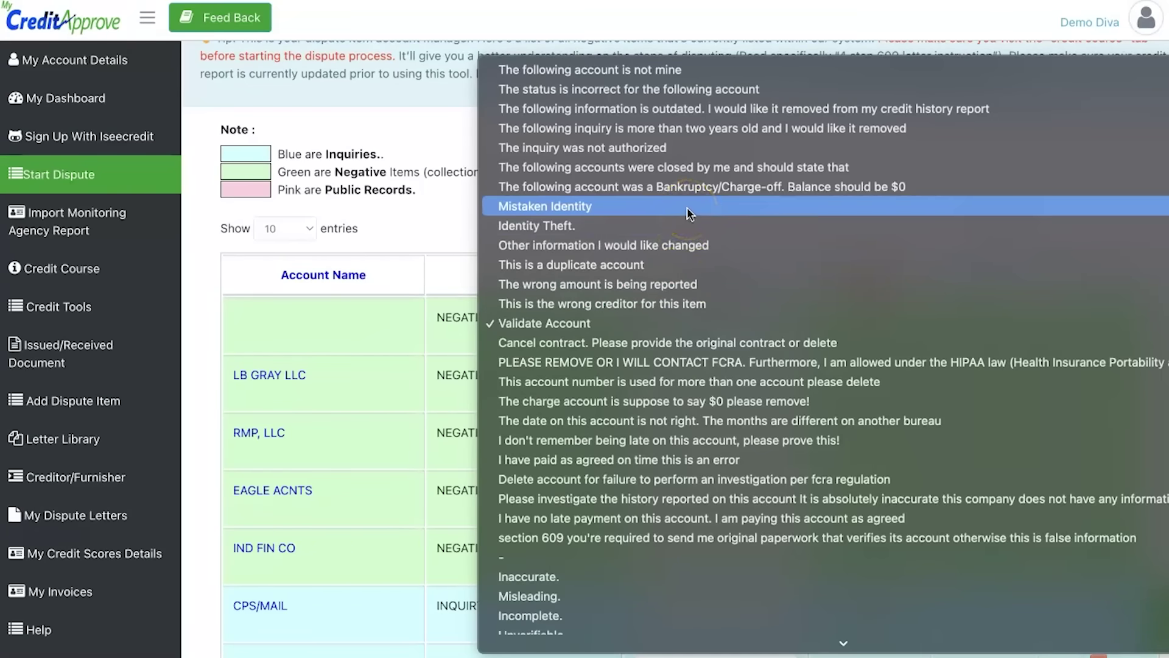
# Step: Look through the dispute reasons for the first, unnamed negative account and set its reason to Identity Theft
pyautogui.scroll(-3, 689, 213)
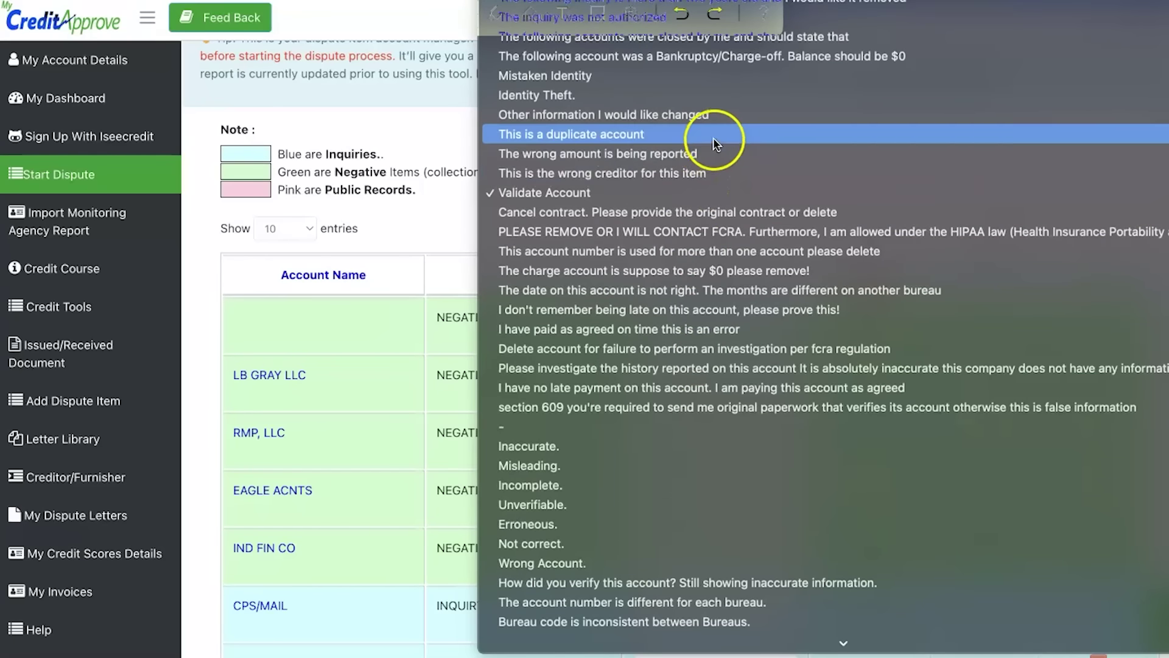
pyautogui.click(460, 247)
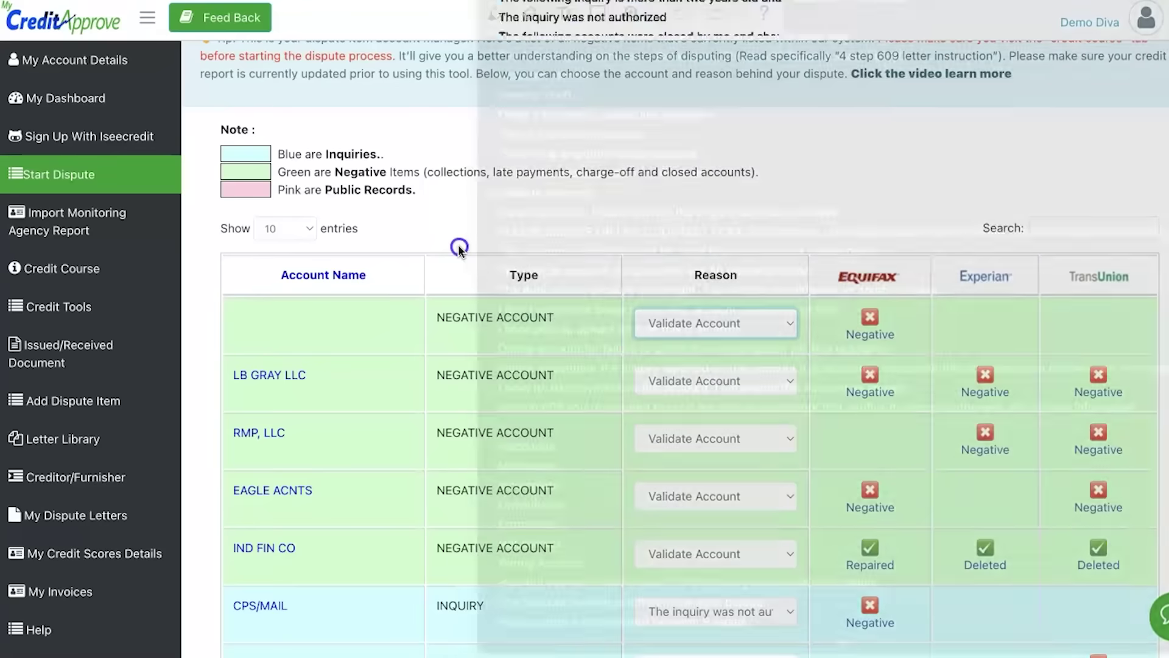
pyautogui.click(717, 322)
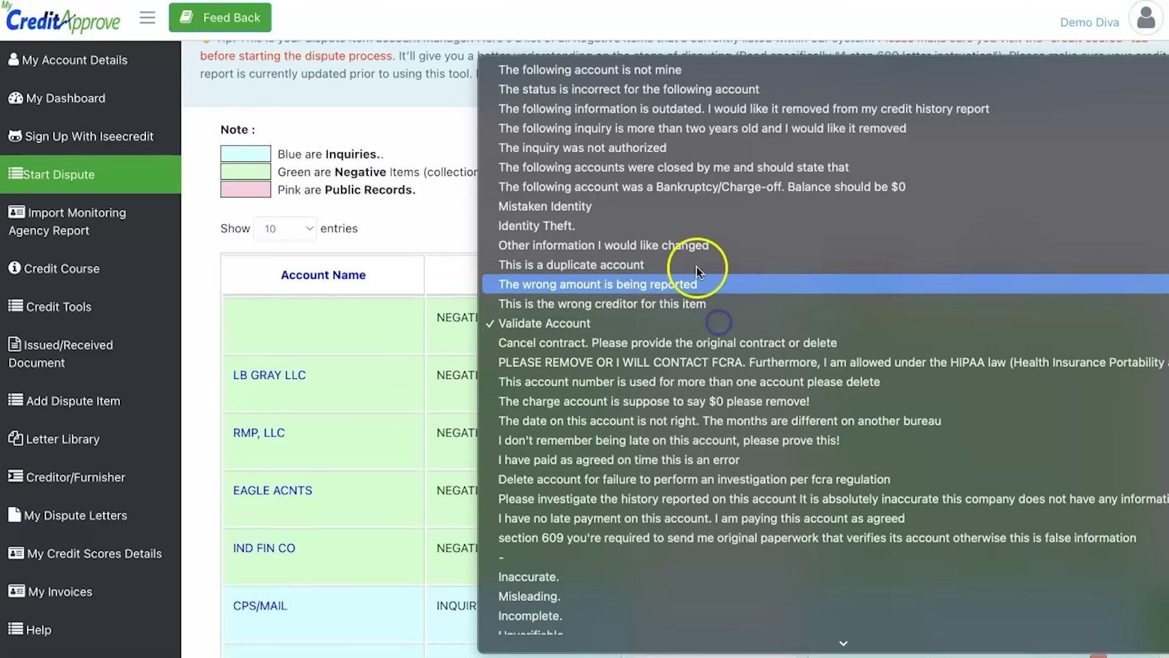
pyautogui.click(683, 226)
# Step: Start creating a letter for the dispute items, using the Round 2 (or Higher) option for all other letters
pyautogui.scroll(-5, 667, 389)
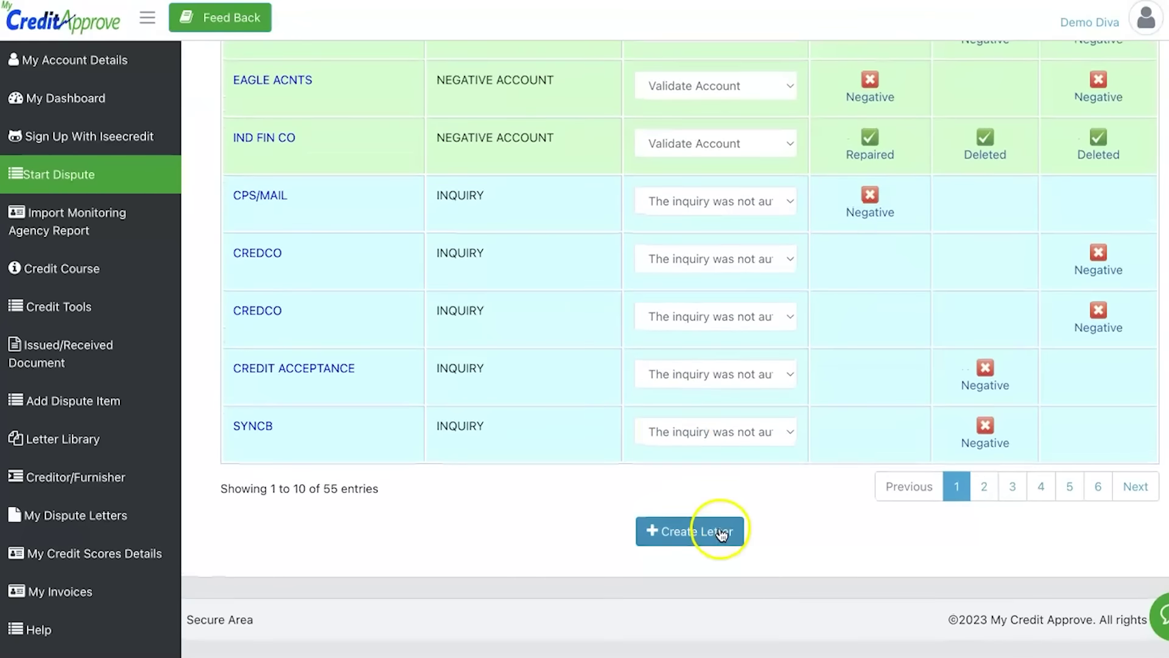
pyautogui.click(720, 533)
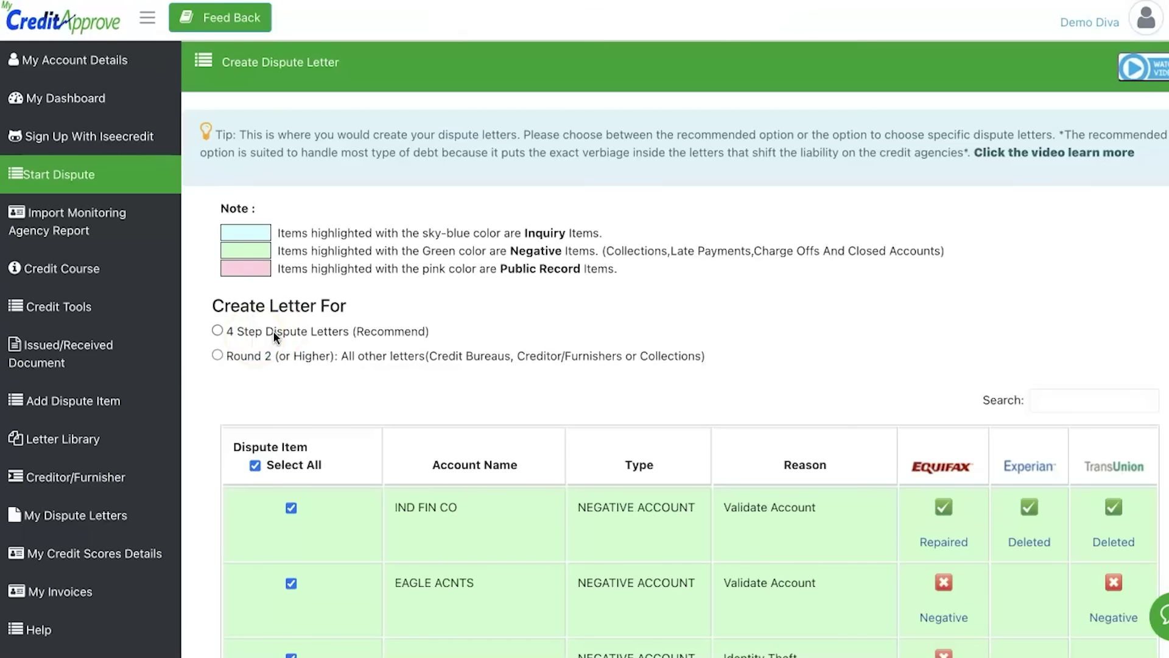
pyautogui.click(216, 355)
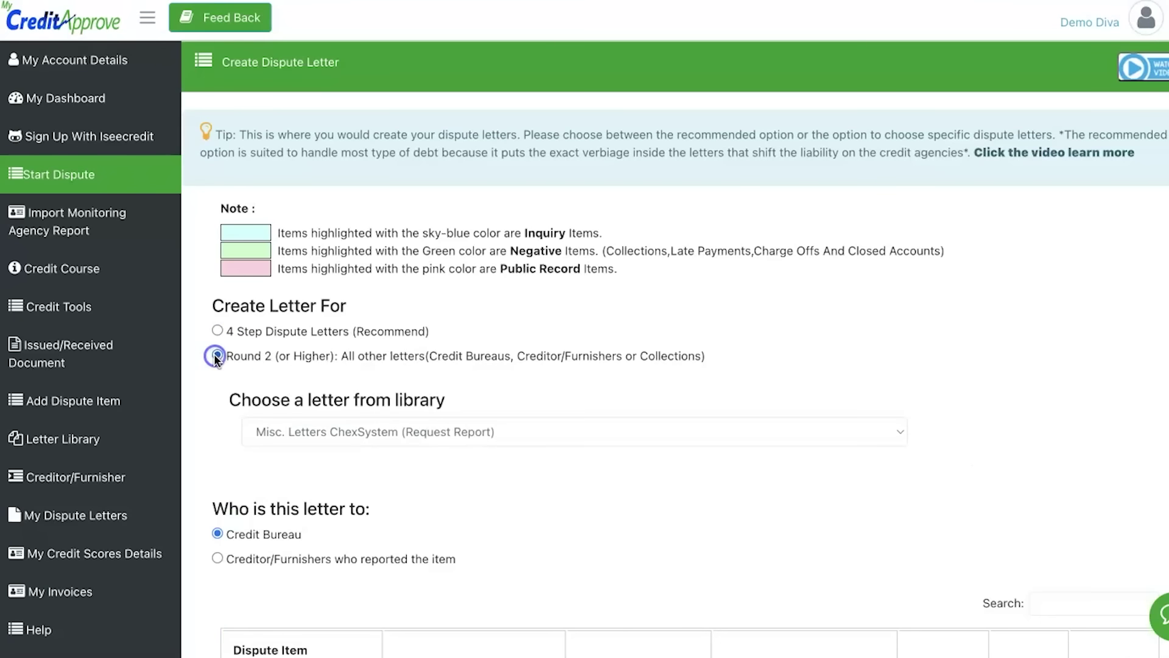
# Step: Look through the letter library and choose the Factual Disputing New Letters for Round 1 template
pyautogui.click(311, 431)
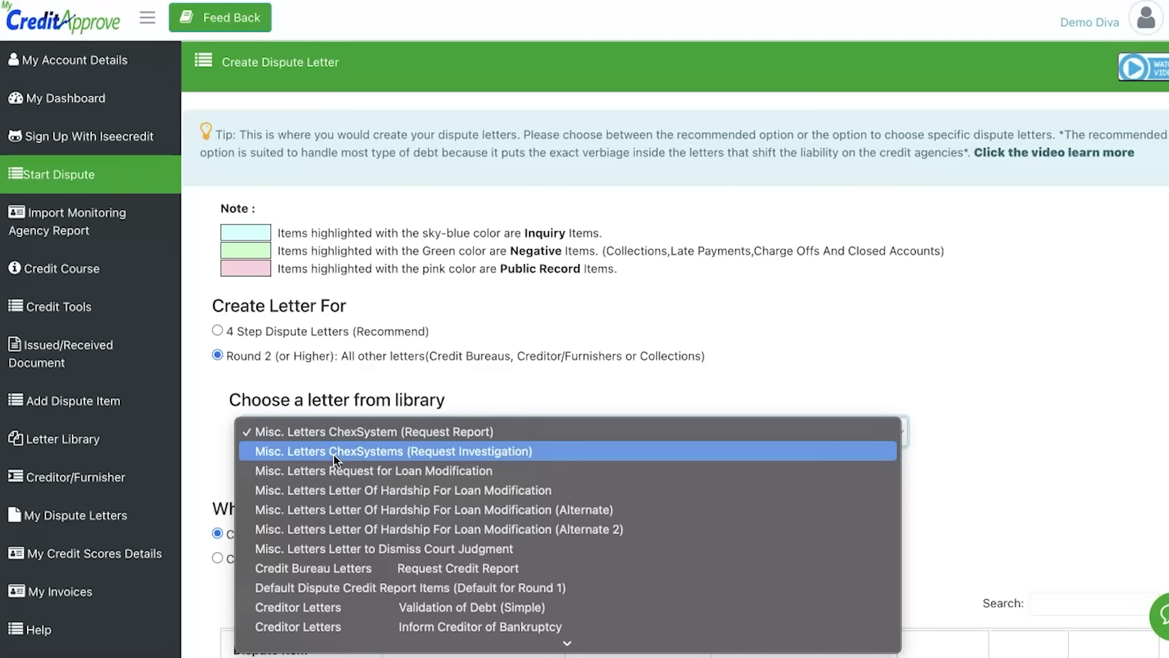
pyautogui.scroll(-3, 334, 454)
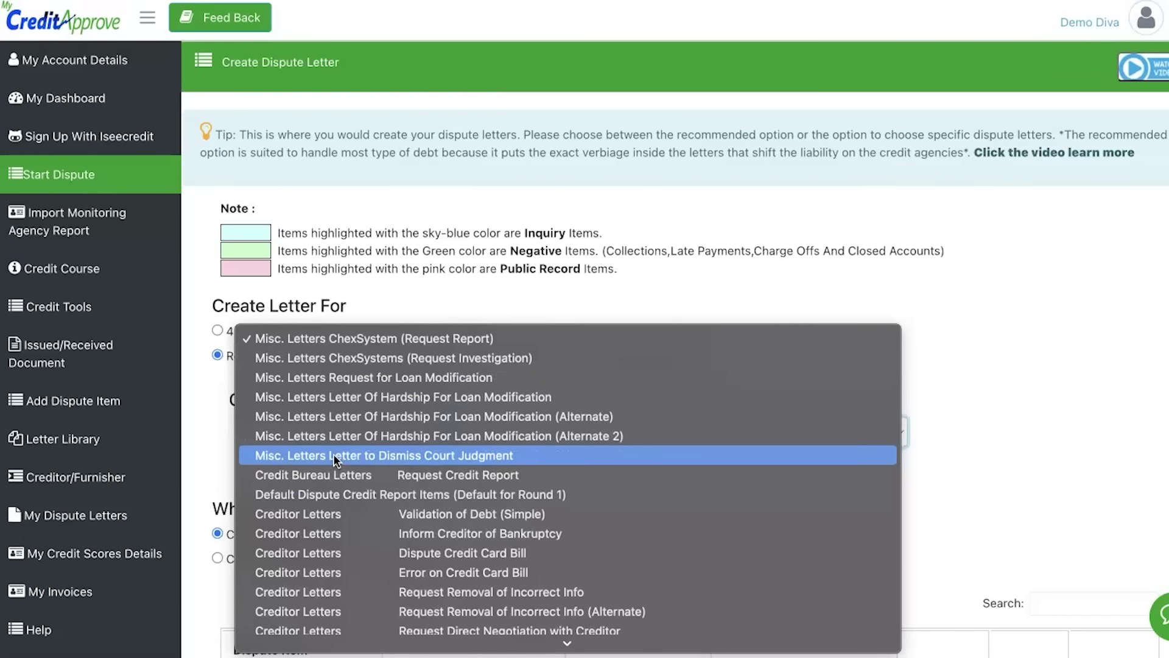
pyautogui.scroll(-15, 334, 454)
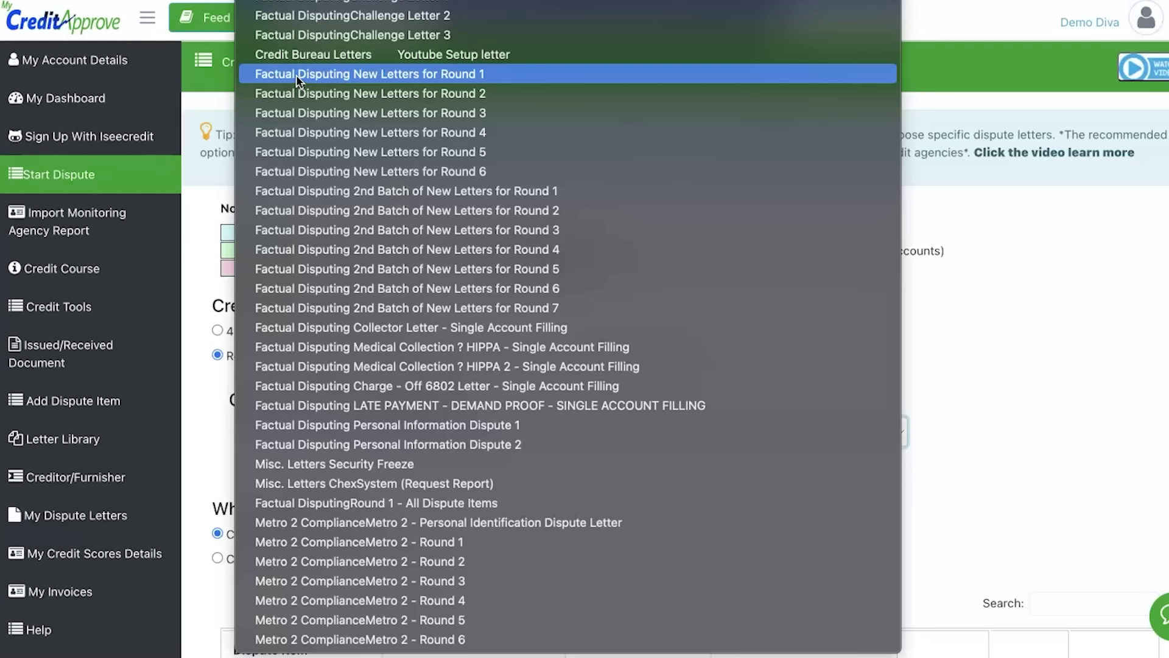
pyautogui.moveTo(295, 75); pyautogui.dragTo(474, 84)
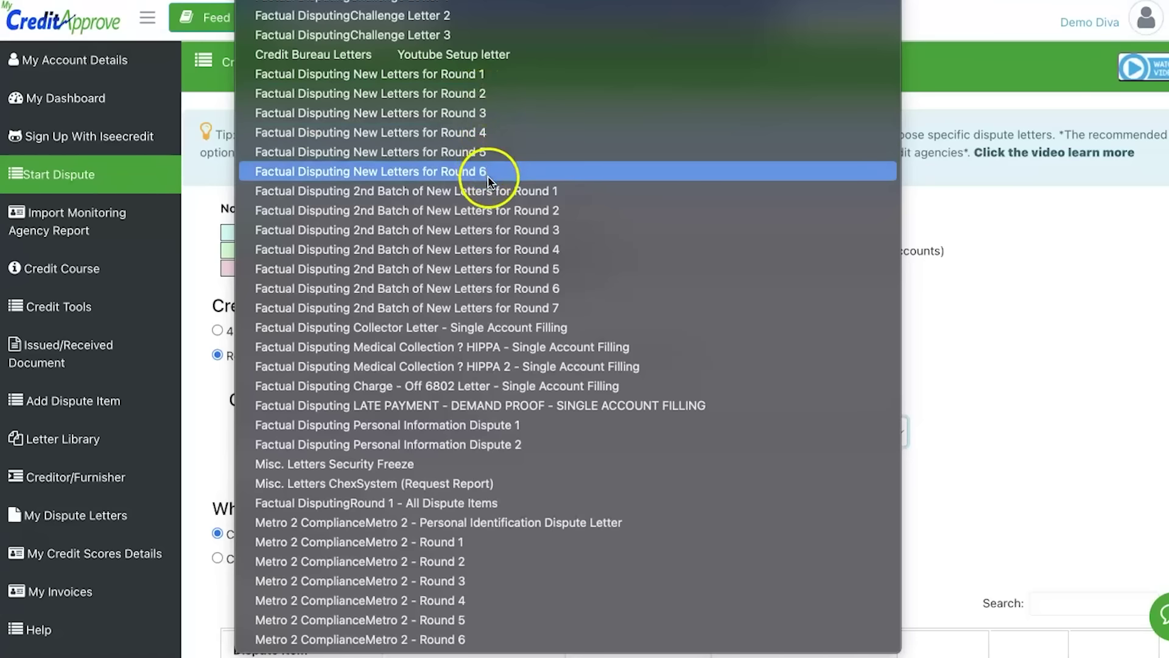
pyautogui.click(492, 75)
pyautogui.scroll(-3, 527, 339)
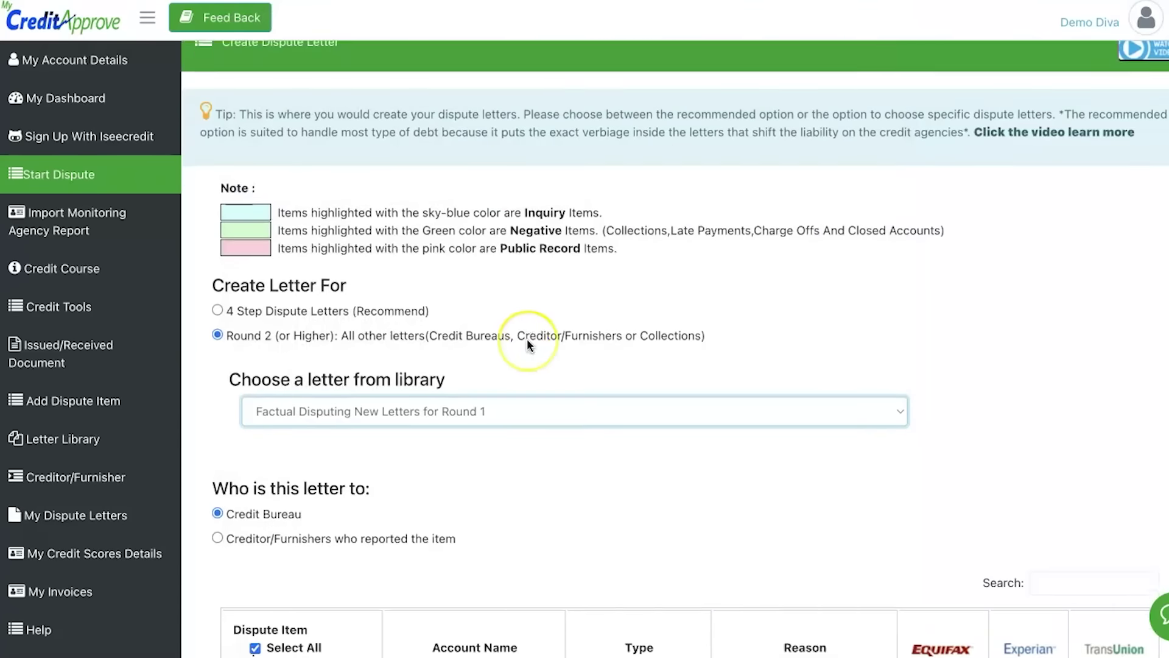
# Step: Limit the dispute items to the LB GRAY LLC negative account and generate the credit bureau letters
pyautogui.scroll(-3, 527, 344)
pyautogui.click(254, 294)
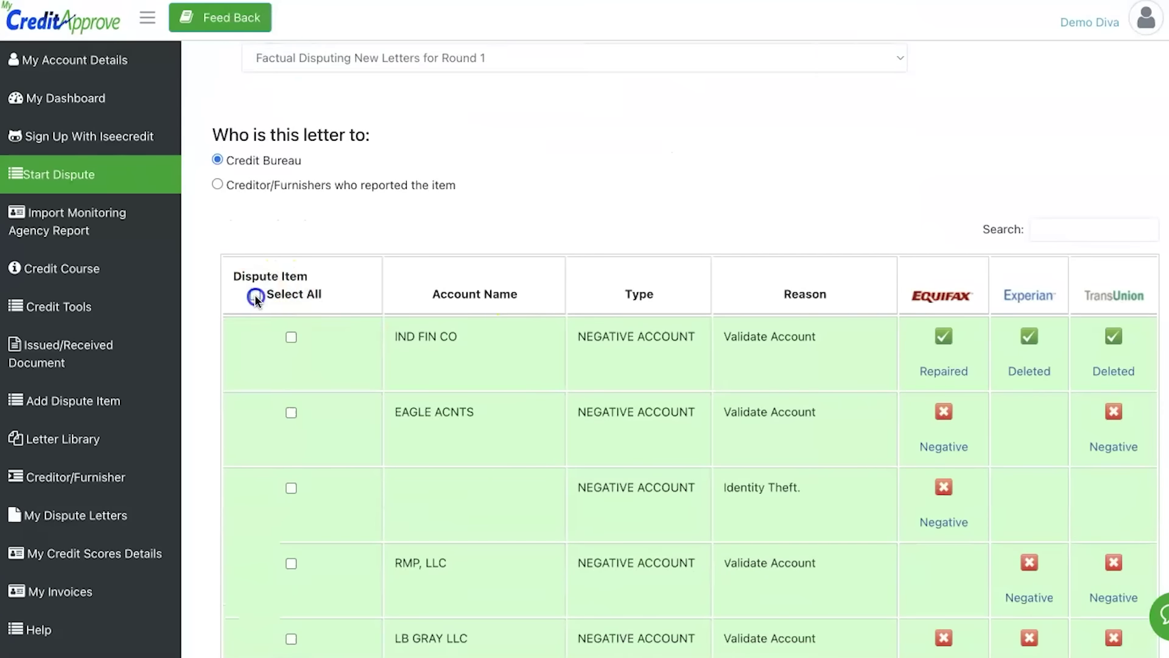
pyautogui.scroll(-1, 306, 468)
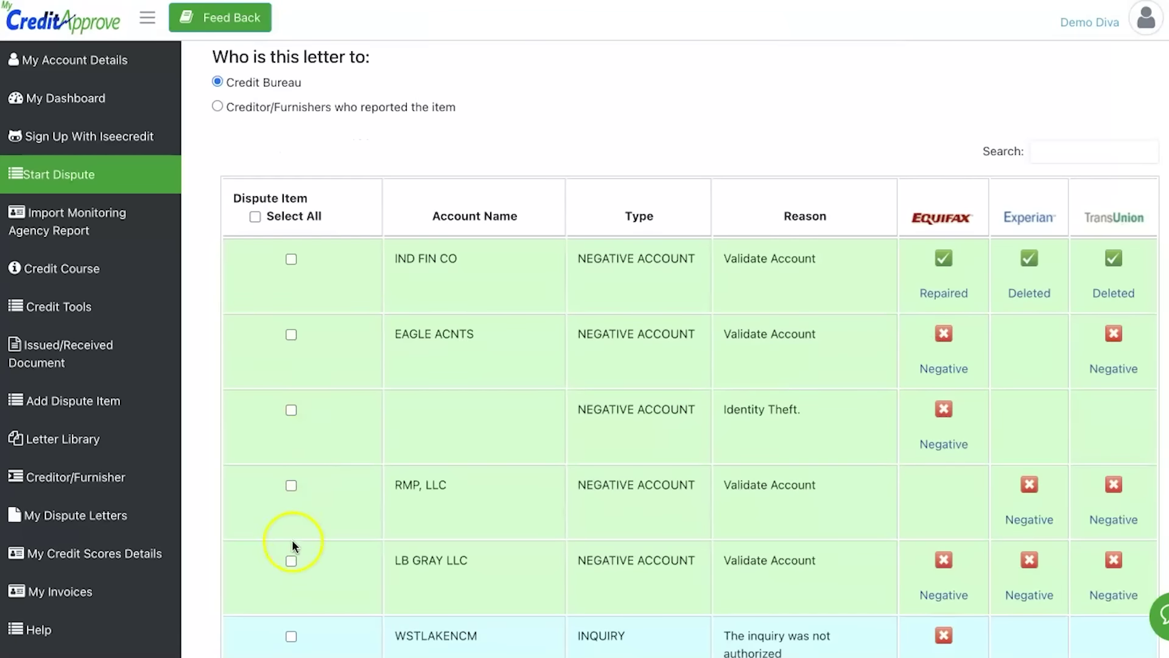
pyautogui.click(291, 560)
pyautogui.scroll(-10, 306, 593)
pyautogui.scroll(-15, 306, 591)
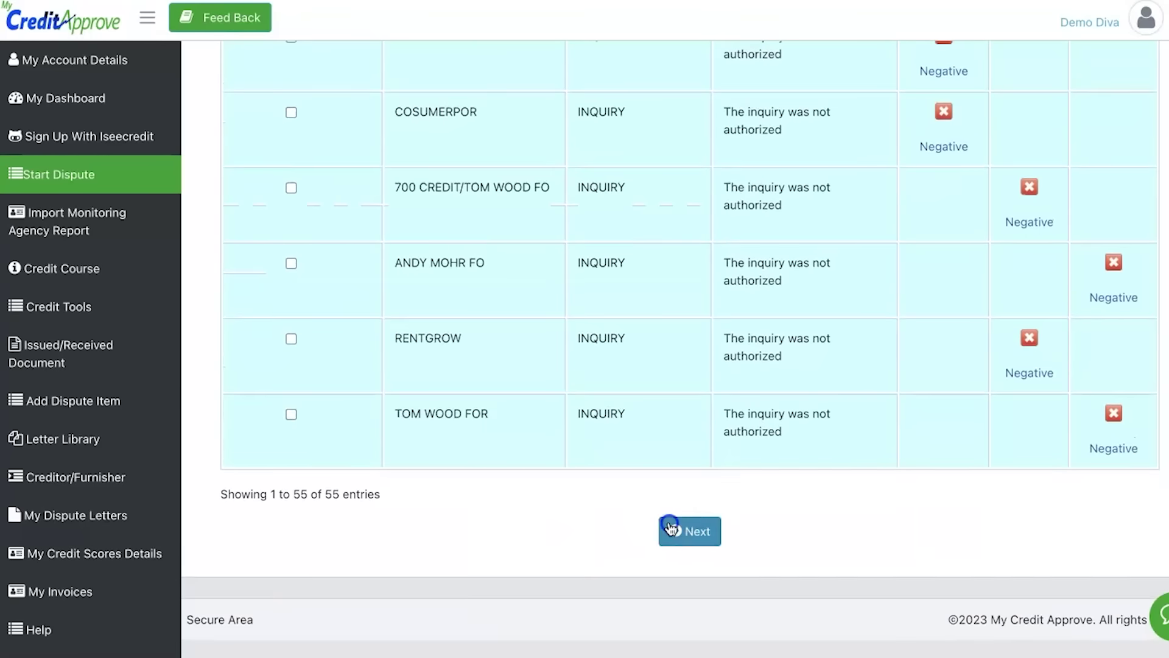
pyautogui.click(670, 527)
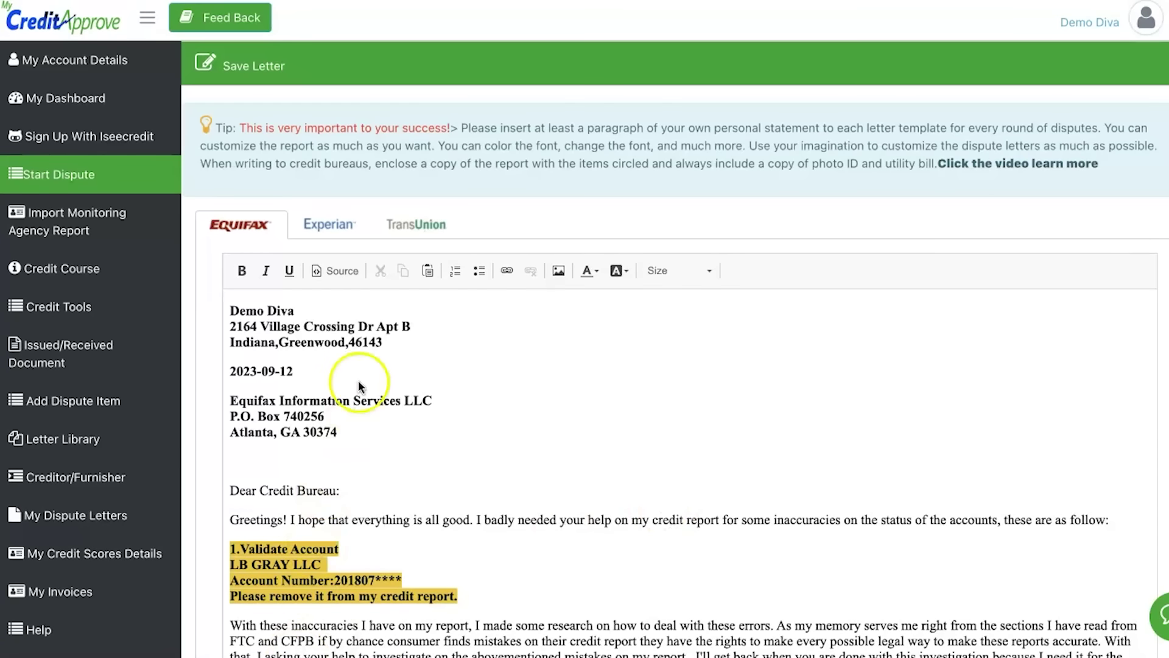
# Step: Examine the Equifax letter's address blocks, disputed LB GRAY LLC account entry and closing paragraph
pyautogui.scroll(-2, 360, 383)
pyautogui.scroll(1, 361, 383)
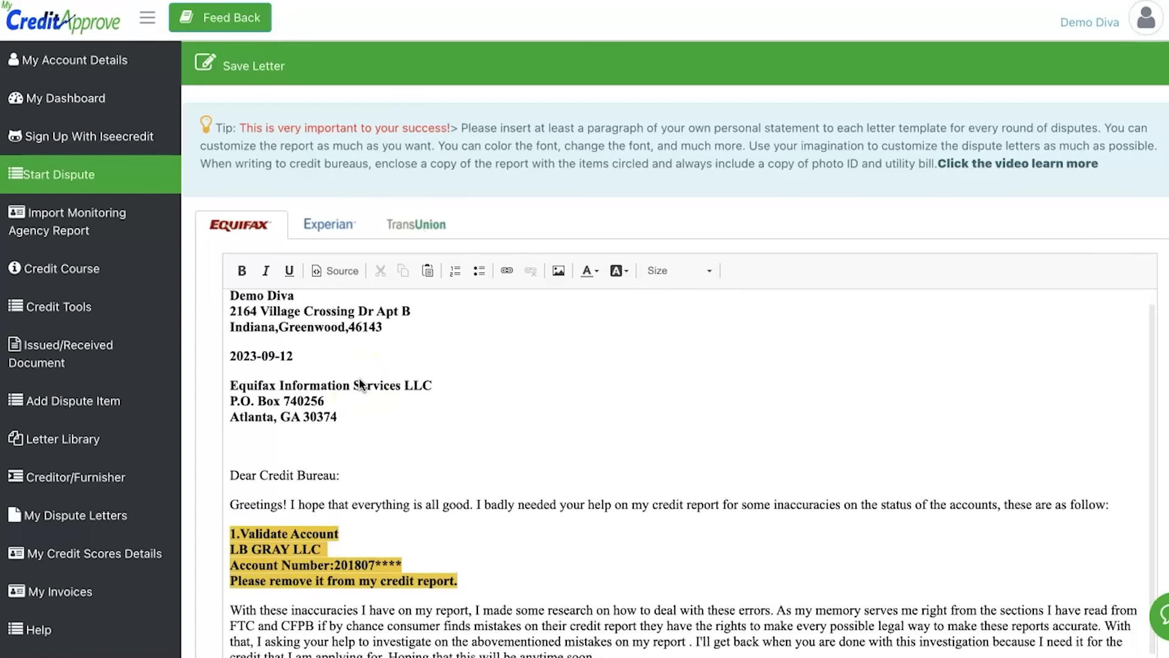
pyautogui.scroll(-2, 360, 383)
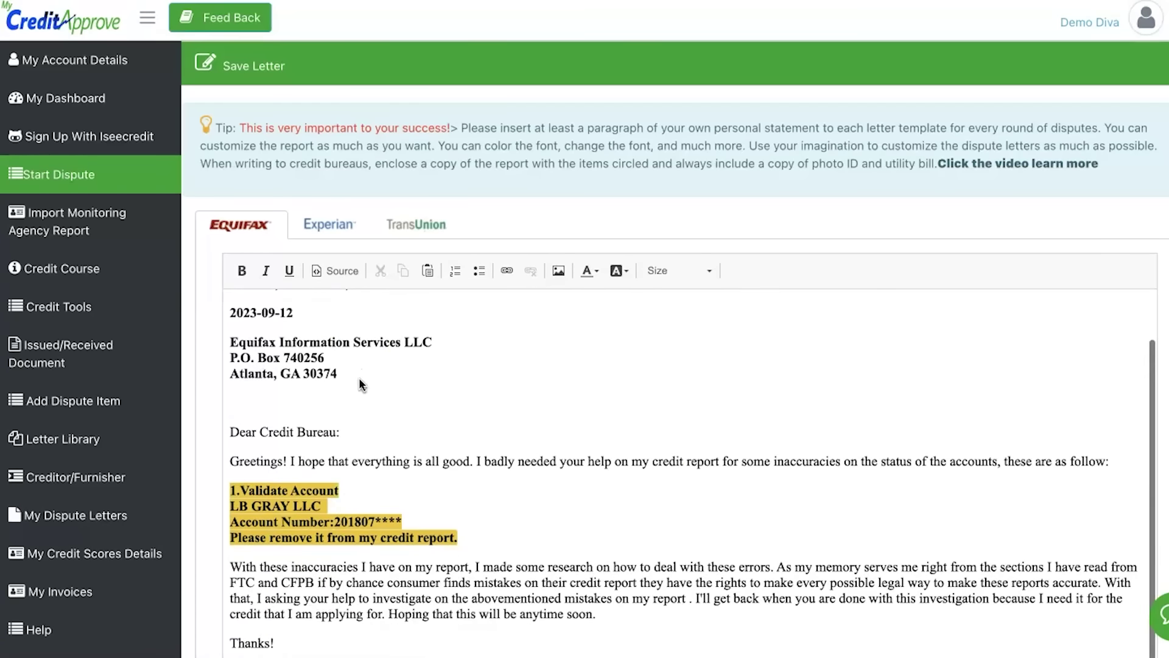
pyautogui.scroll(2, 360, 383)
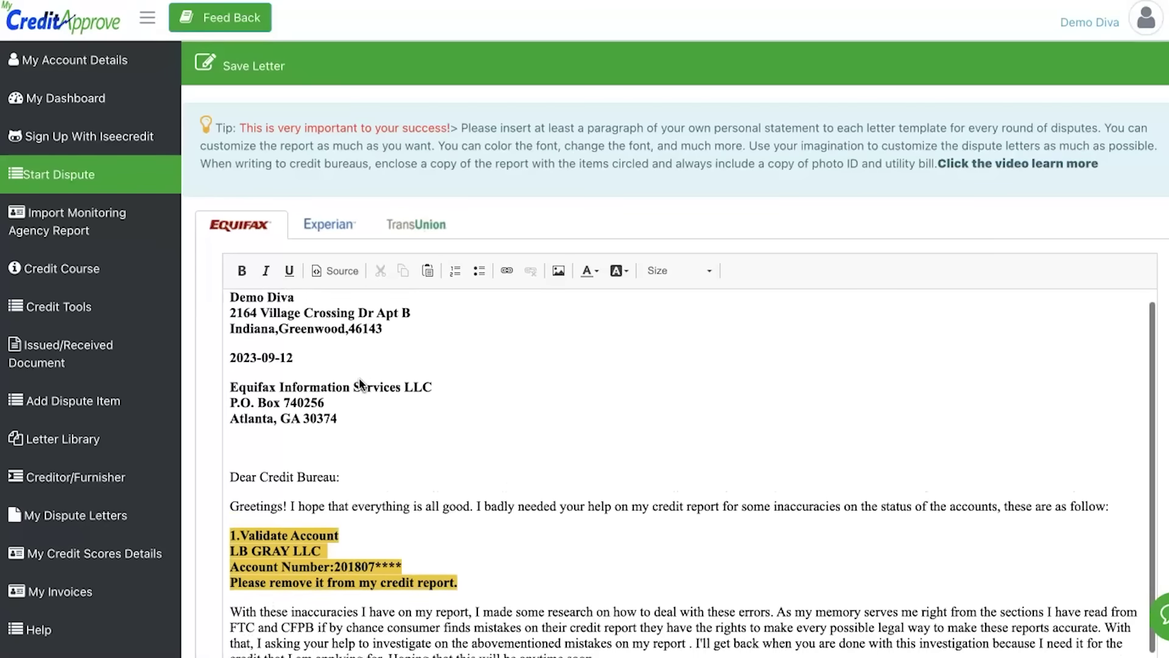
pyautogui.scroll(-2, 360, 382)
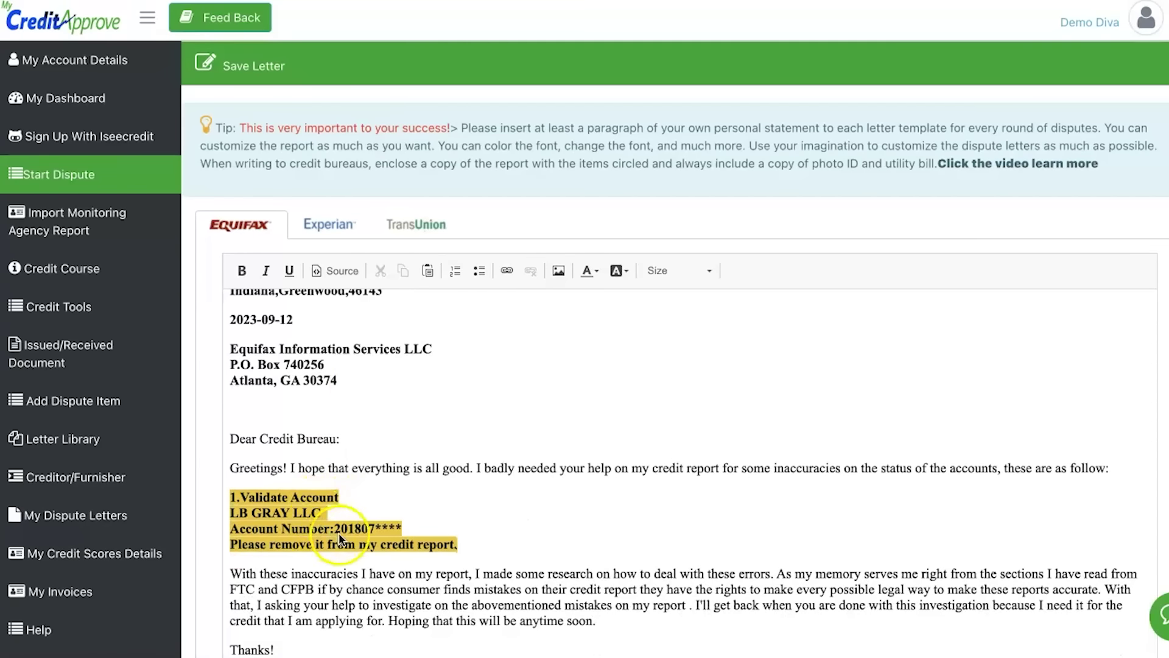
pyautogui.scroll(-1, 337, 516)
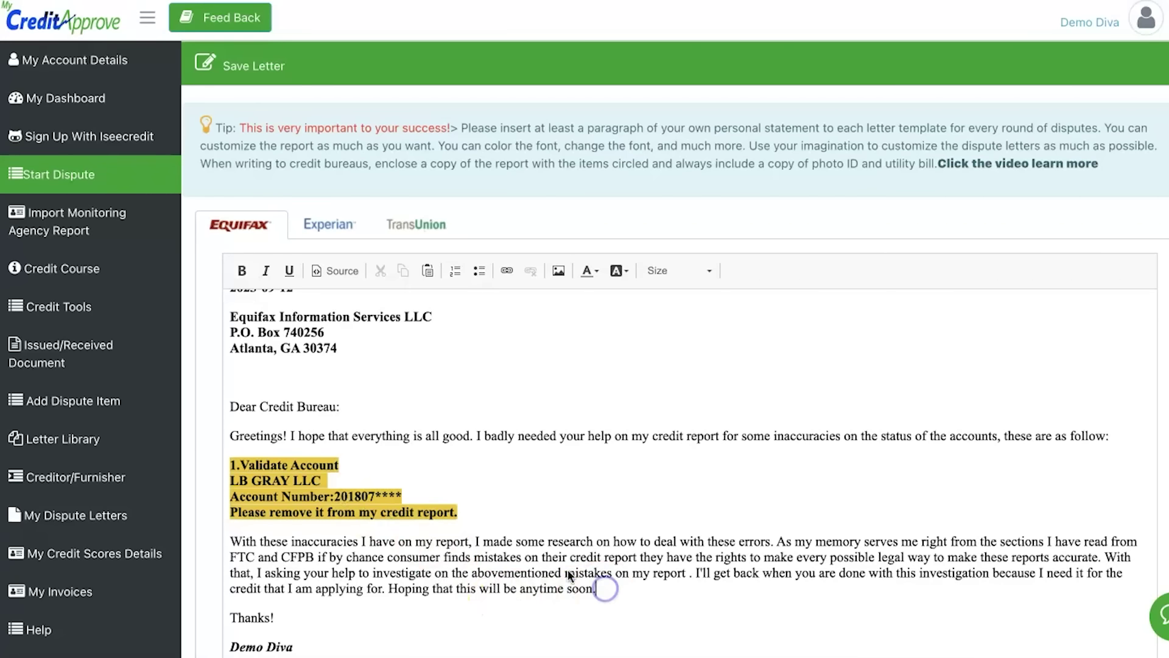
# Step: Insert "I havent seen this debt before. remove it immediately." before "Greetings!" in the Equifax letter's opening paragraph
pyautogui.click(327, 386)
pyautogui.write('I havent s')
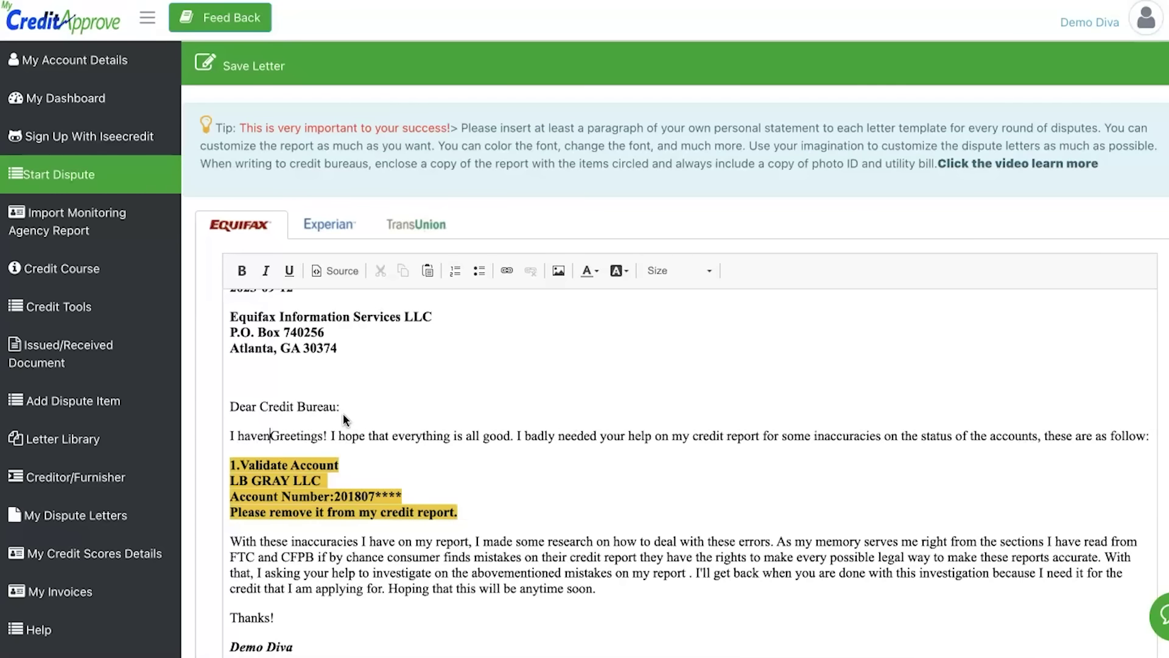
pyautogui.write('een this ')
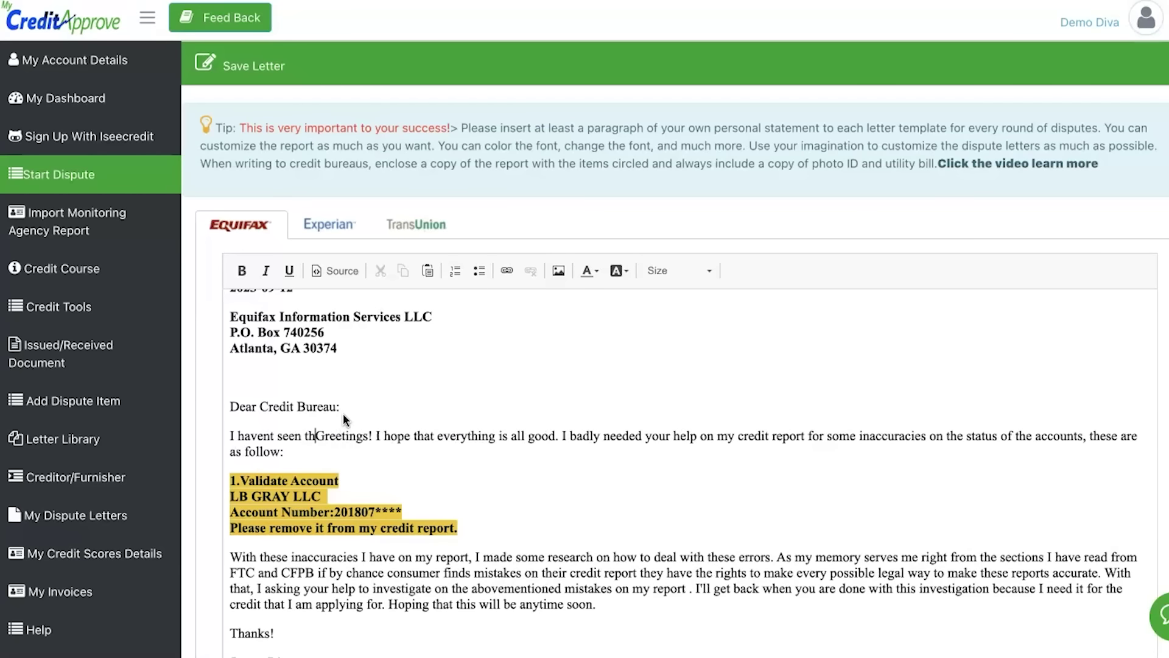
pyautogui.write('debt be')
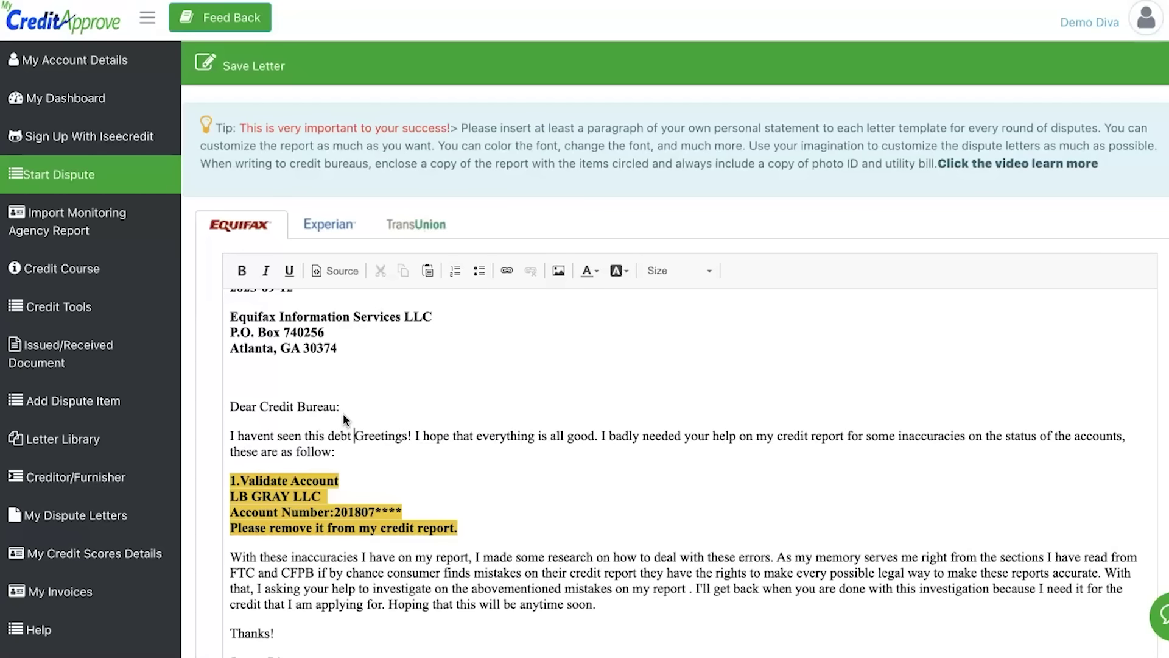
pyautogui.write('fore. rem')
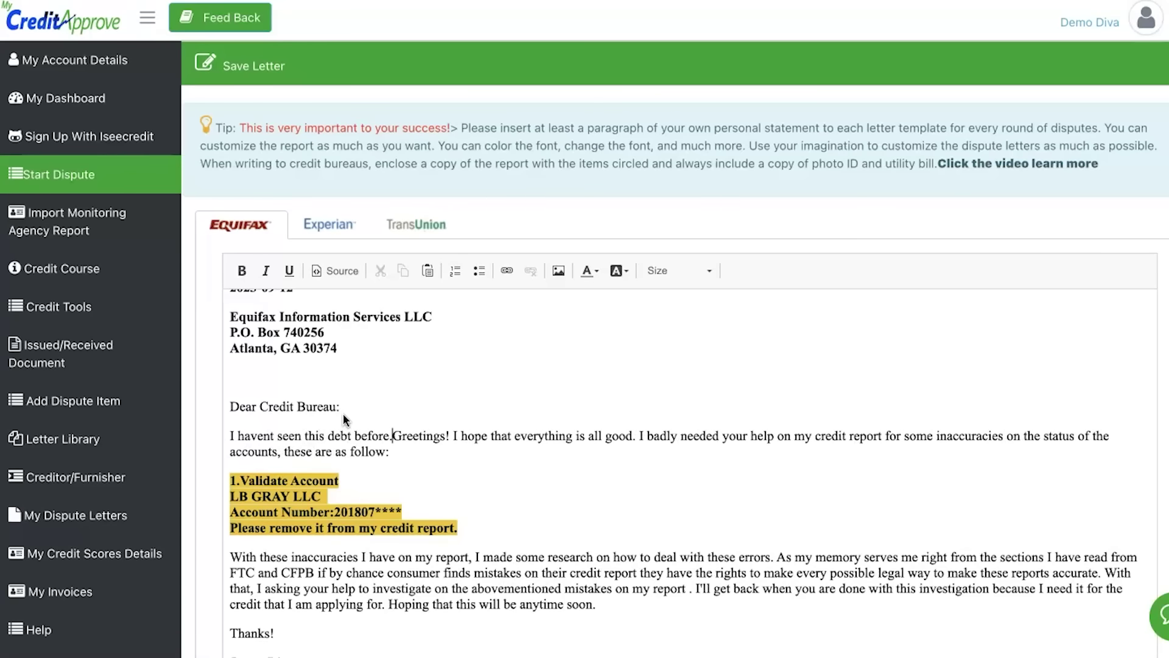
pyautogui.write('ove it im')
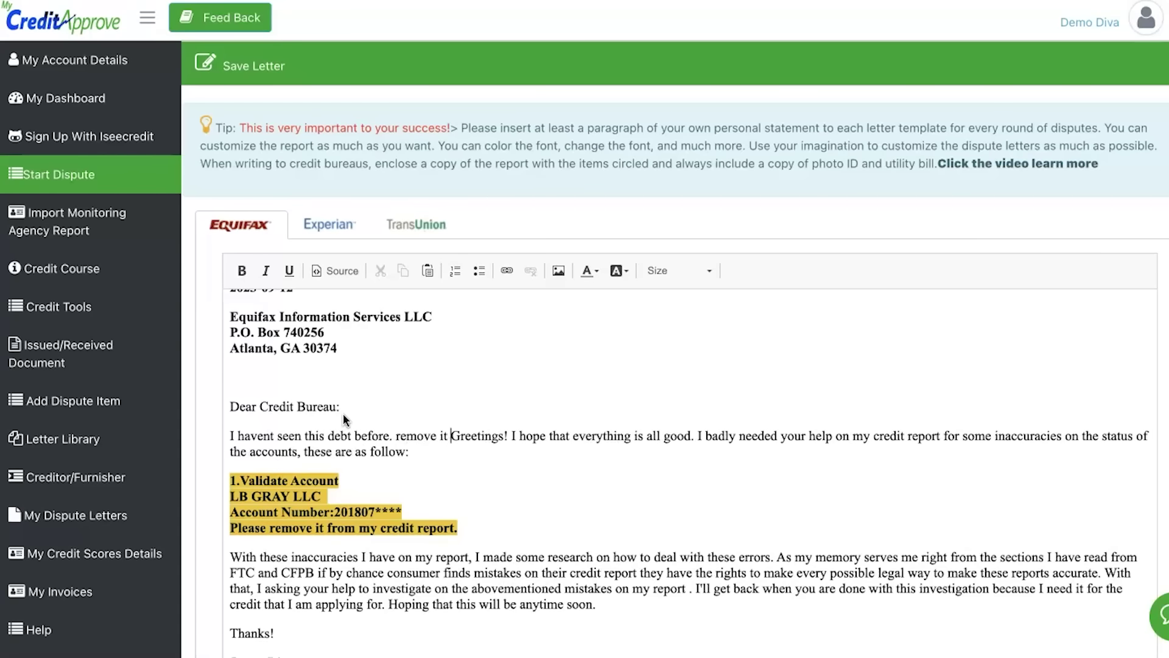
pyautogui.write('mediately')
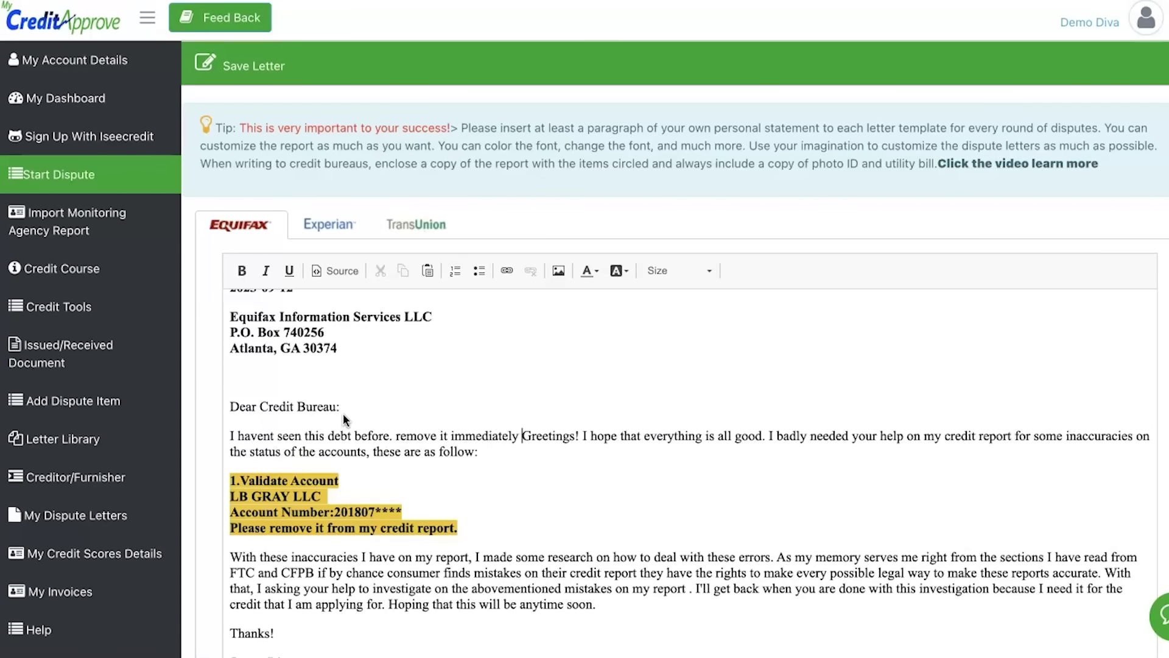
pyautogui.write('. I')
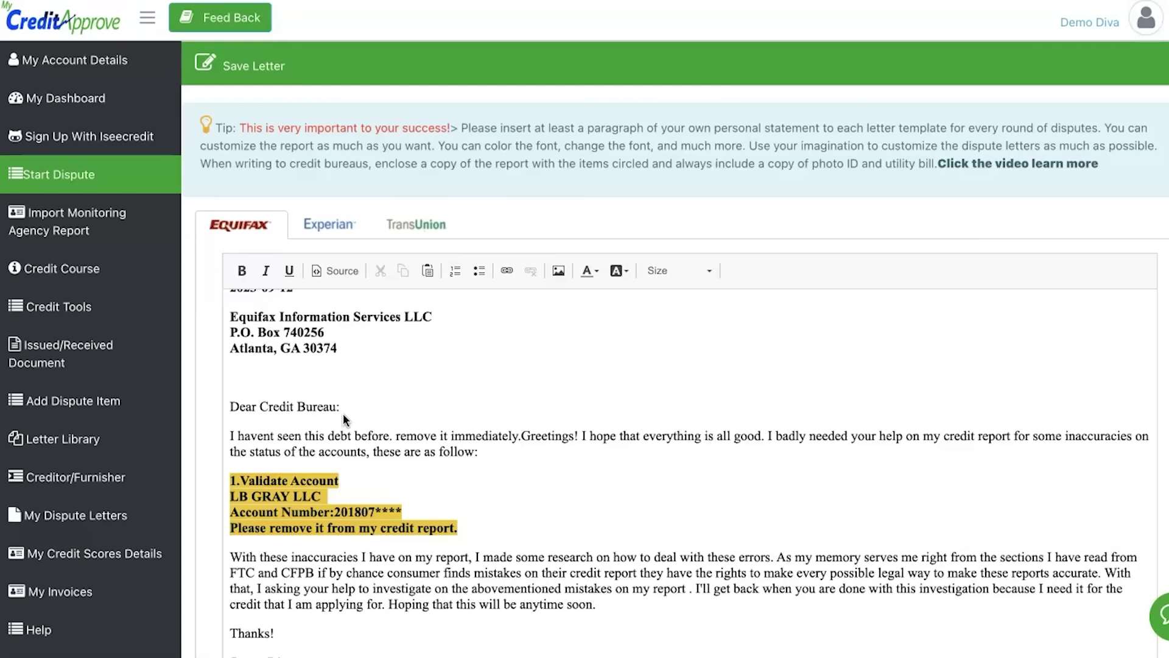
# Step: Continue the personal statement before "Greetings!" with "Im a parent of two and single and need it to be removed asap."
pyautogui.write('m a parent ')
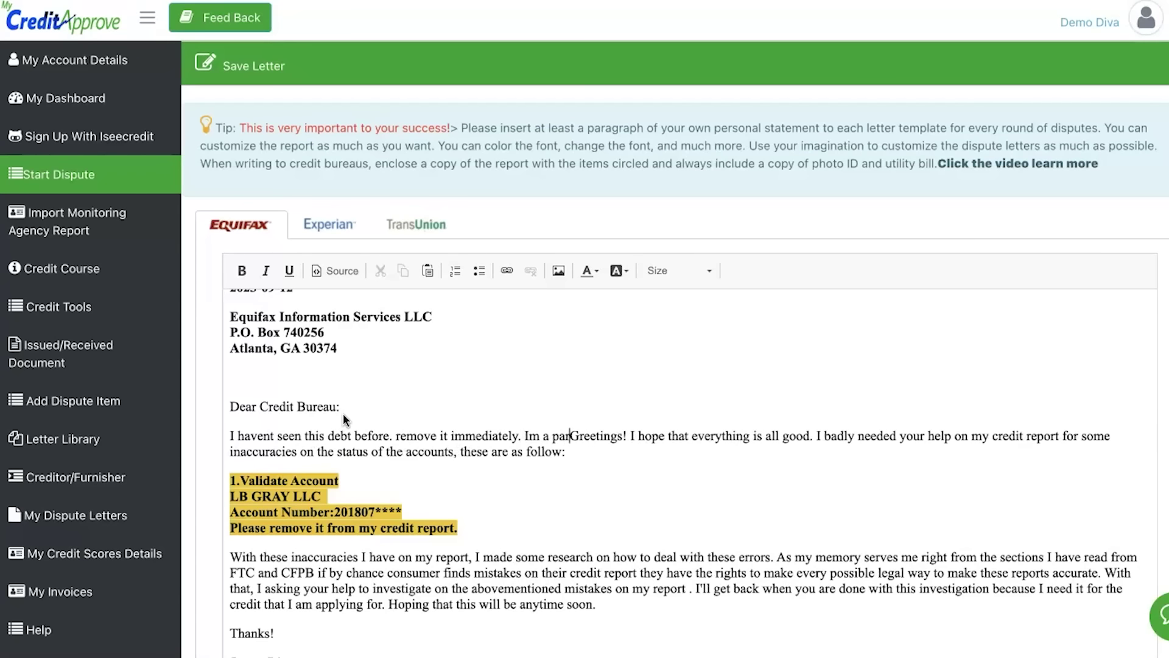
pyautogui.write('of tw')
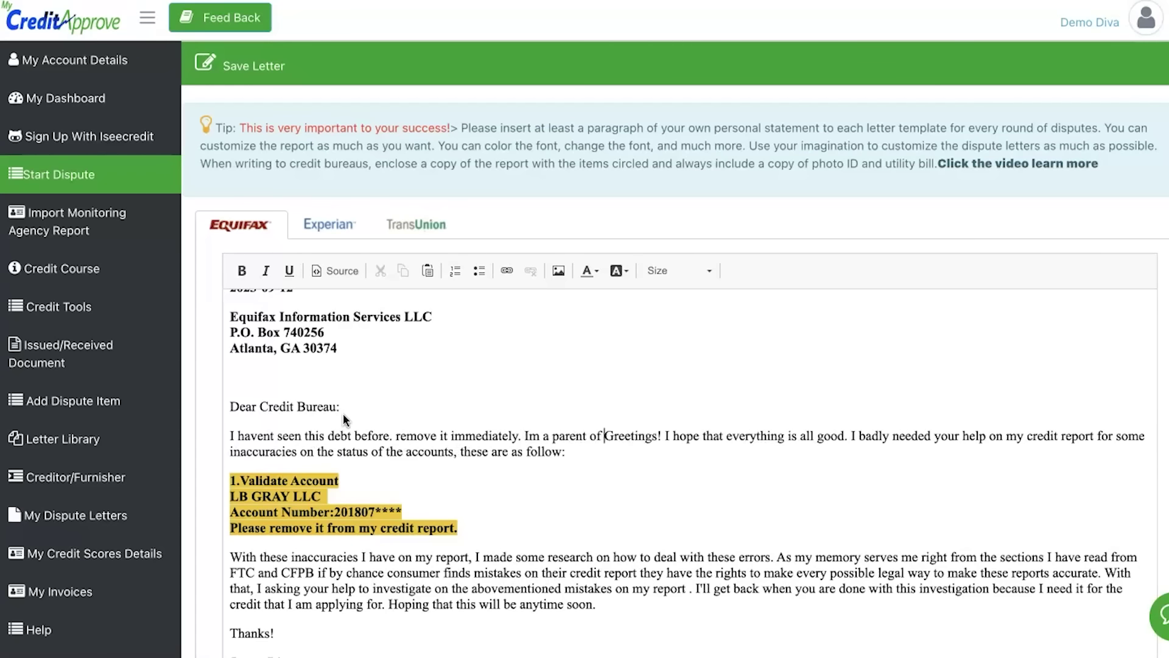
pyautogui.write('o and ')
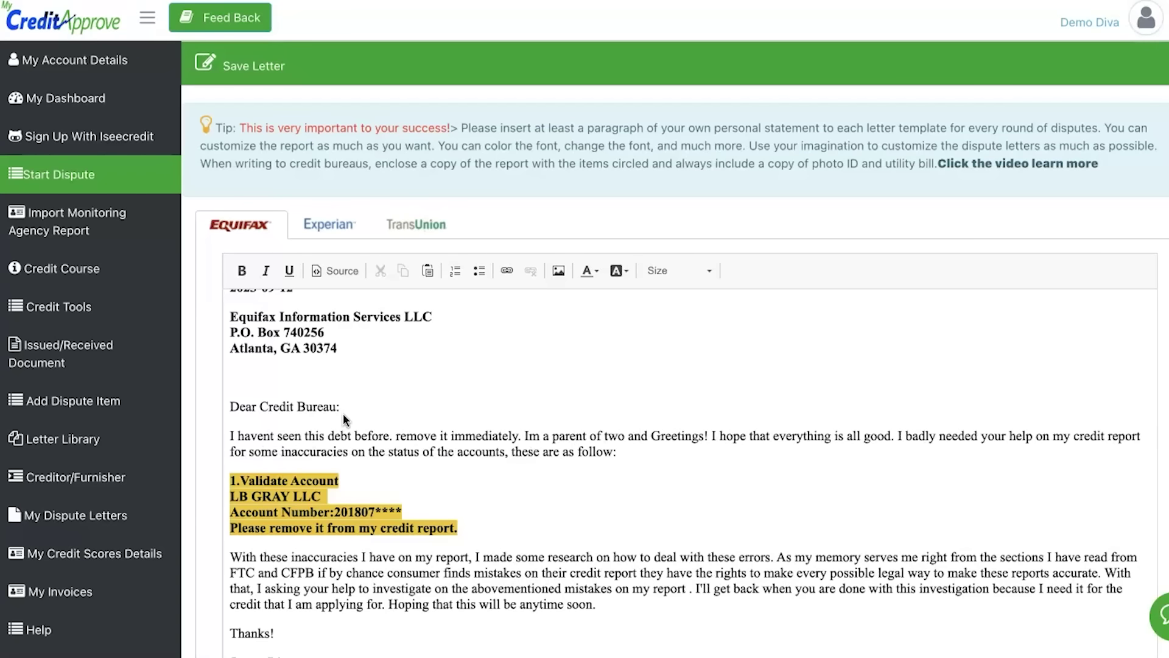
pyautogui.write('single and need it to be rem')
pyautogui.write('ovGreetings! I hope that everything is all good')
pyautogui.press('BackSpace')
pyautogui.press('BackSpace')
pyautogui.press('BackSpace')
pyautogui.press('BackSpace')
pyautogui.write('oved asap')
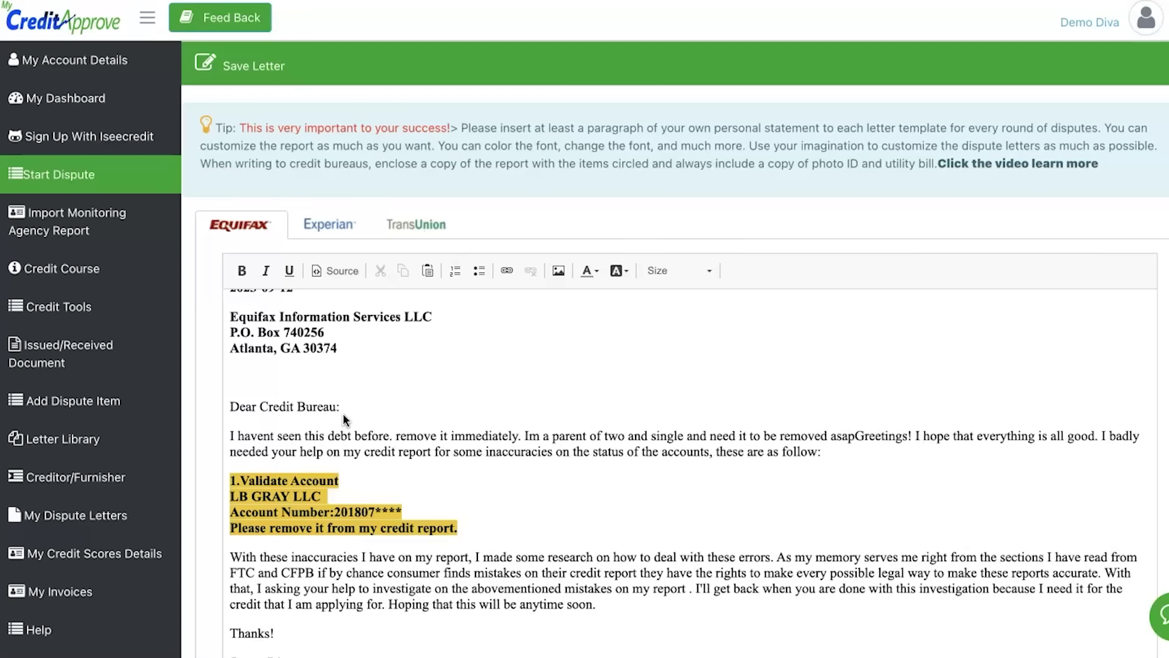
pyautogui.write('.')
pyautogui.click(260, 451)
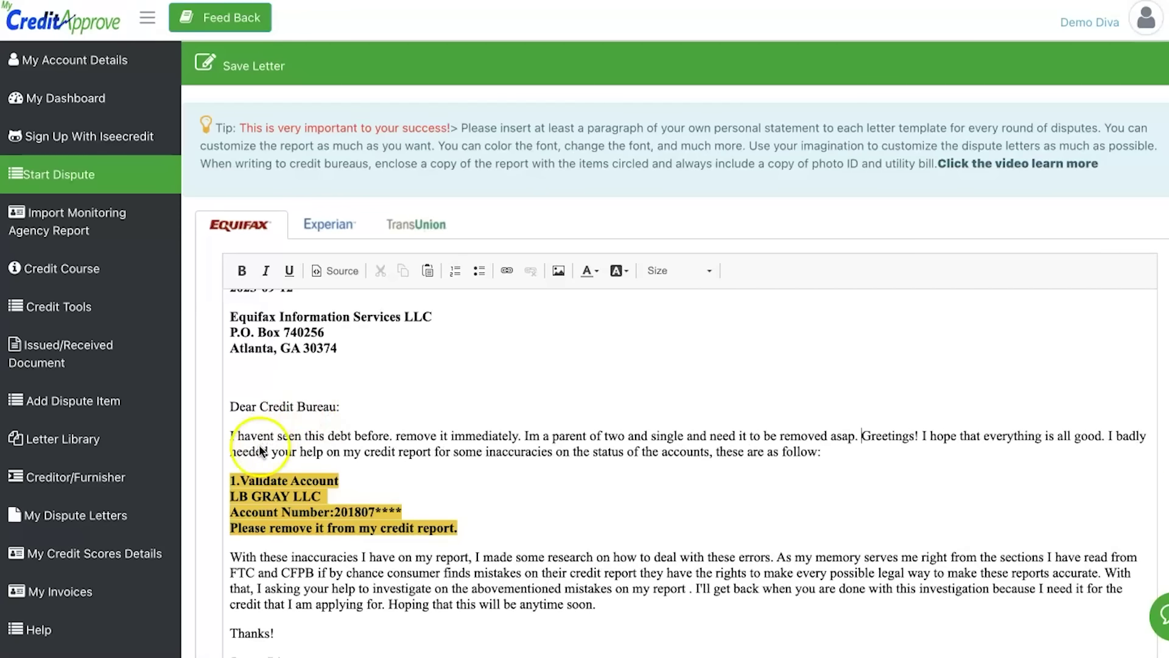